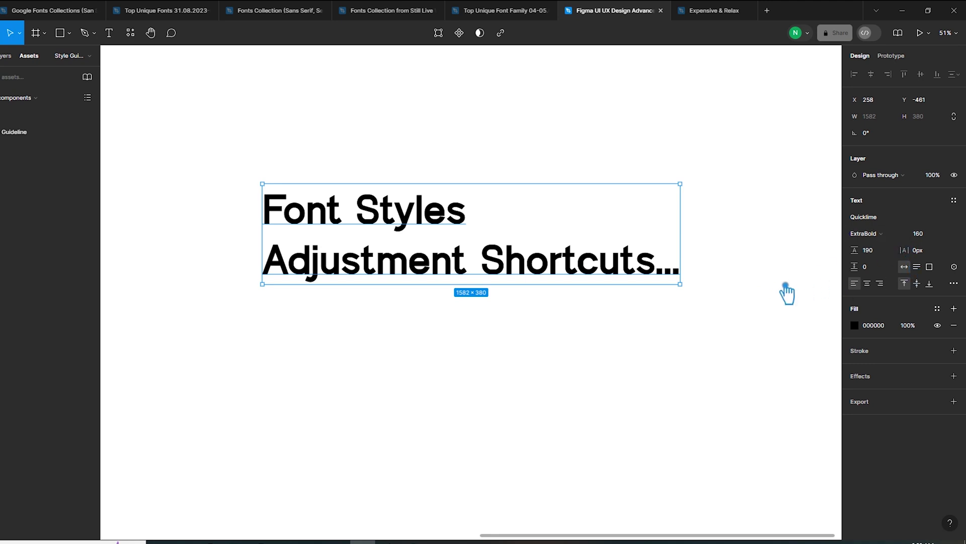
Increase the font size of the two-line "Font Styles Adjustment Shortcuts..." text to 169.
key("ctrl+shift+period")
key("ctrl+shift+period")
key("ctrl+shift+period")
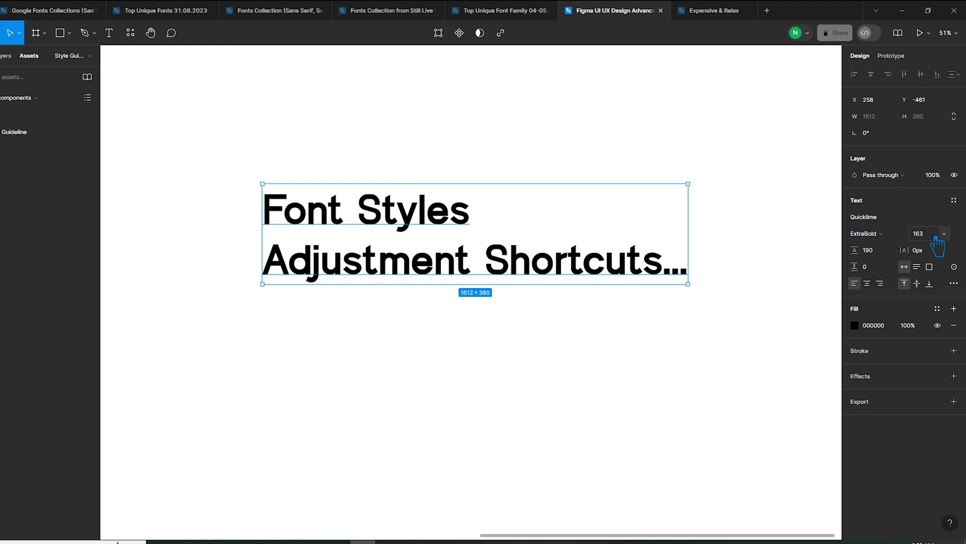
key("ctrl+shift+period")
key("ctrl+shift+period")
key("ctrl+shift+period")
key("ctrl+shift+period")
key("ctrl+shift+period")
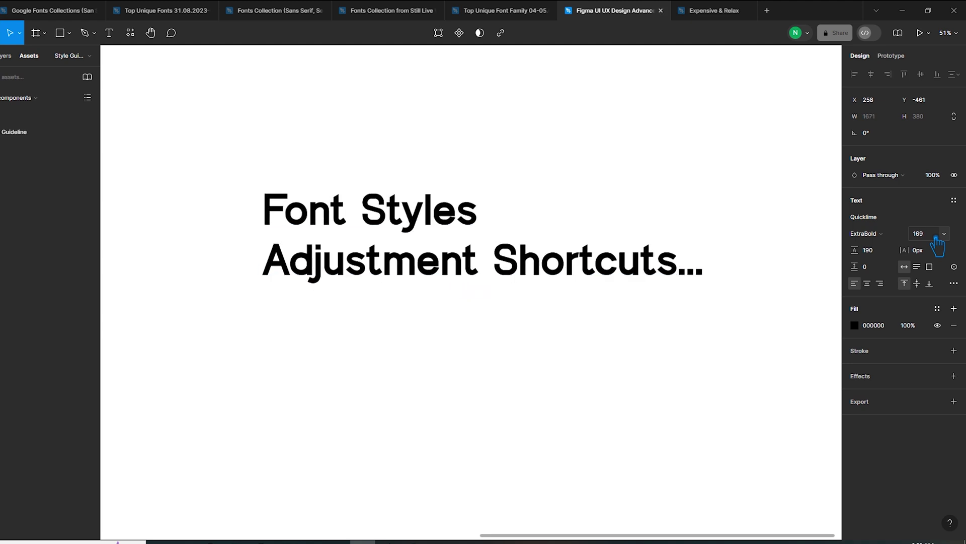
Reduce the font size of the "Font Styles Adjustment Shortcuts..." text to 78.
key("ctrl+shift+comma")
key("ctrl+shift+comma")
key("ctrl+shift+comma")
key("ctrl+shift+comma")
key("ctrl+shift+comma")
key("ctrl+shift+comma")
key("ctrl+shift+comma")
key("ctrl+shift+comma")
key("ctrl+shift+comma")
key("ctrl+shift+comma")
key("ctrl+shift+comma")
key("ctrl+shift+comma")
key("ctrl+shift+comma")
key("ctrl+shift+comma")
key("ctrl+shift+comma")
key("ctrl+shift+comma")
key("ctrl+shift+comma")
key("ctrl+shift+comma")
key("ctrl+shift+comma")
key("ctrl+shift+comma")
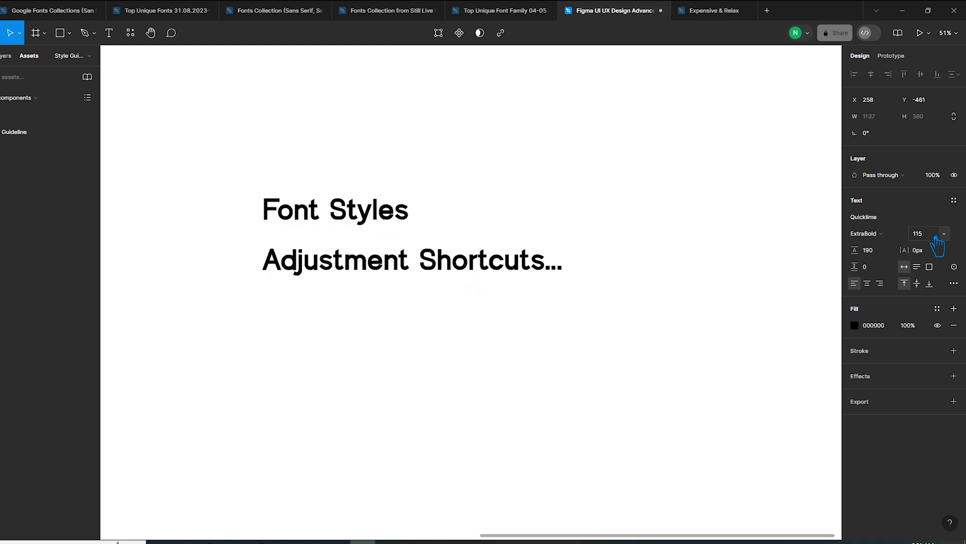
key("ctrl+shift+comma")
key("ctrl+shift+comma")
key("ctrl+shift+comma")
key("ctrl+shift+comma")
key("ctrl+shift+comma")
key("ctrl+shift+comma")
key("ctrl+shift+comma")
key("ctrl+shift+comma")
key("ctrl+shift+comma")
key("ctrl+shift+comma")
key("ctrl+shift+comma")
key("ctrl+shift+comma")
key("ctrl+shift+comma")
key("ctrl+shift+comma")
key("ctrl+shift+comma")
key("ctrl+shift+comma")
key("ctrl+shift+comma")
key("ctrl+shift+comma")
key("ctrl+shift+comma")
key("ctrl+shift+comma")
key("ctrl+shift+period")
key("ctrl+shift+period")
key("ctrl+shift+period")
key("ctrl+shift+period")
key("ctrl+shift+period")
key("ctrl+shift+period")
key("ctrl+shift+period")
key("ctrl+shift+period")
key("ctrl+shift+period")
key("ctrl+shift+period")
key("ctrl+shift+period")
key("ctrl+shift+period")
key("ctrl+shift+period")
key("ctrl+shift+period")
key("ctrl+shift+period")
key("ctrl+shift+period")
key("ctrl+shift+period")
key("ctrl+shift+period")
key("ctrl+shift+period")
key("ctrl+shift+period")
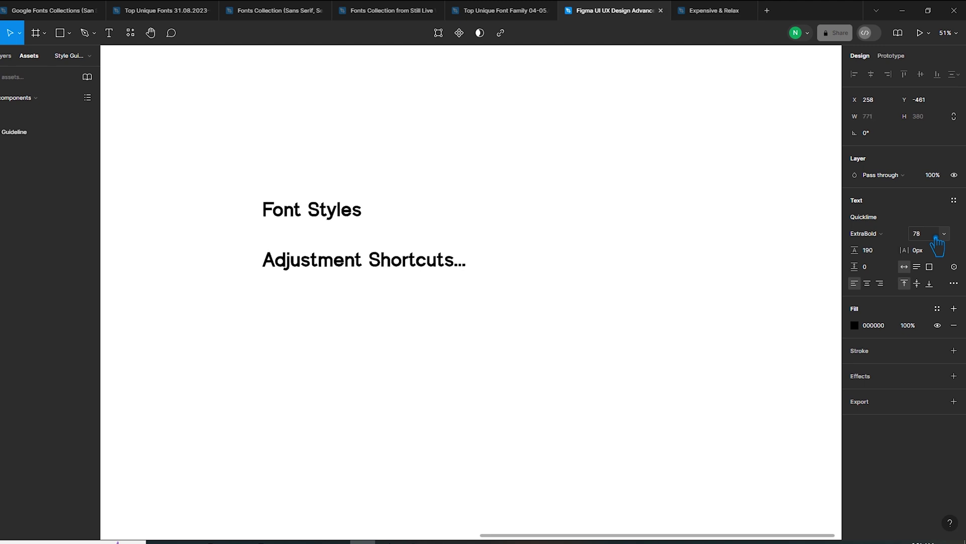
Enlarge the selected text back up to a font size of 166.
key("ctrl+shift+period")
key("ctrl+shift+period")
key("ctrl+shift+period")
key("ctrl+shift+period")
key("ctrl+shift+period")
key("ctrl+shift+period")
key("ctrl+shift+period")
key("ctrl+shift+period")
key("ctrl+shift+period")
key("ctrl+shift+period")
key("ctrl+shift+period")
key("ctrl+shift+period")
key("ctrl+shift+period")
key("ctrl+shift+period")
key("ctrl+shift+period")
key("ctrl+shift+period")
key("ctrl+shift+period")
key("ctrl+shift+period")
key("ctrl+shift+period")
key("ctrl+shift+period")
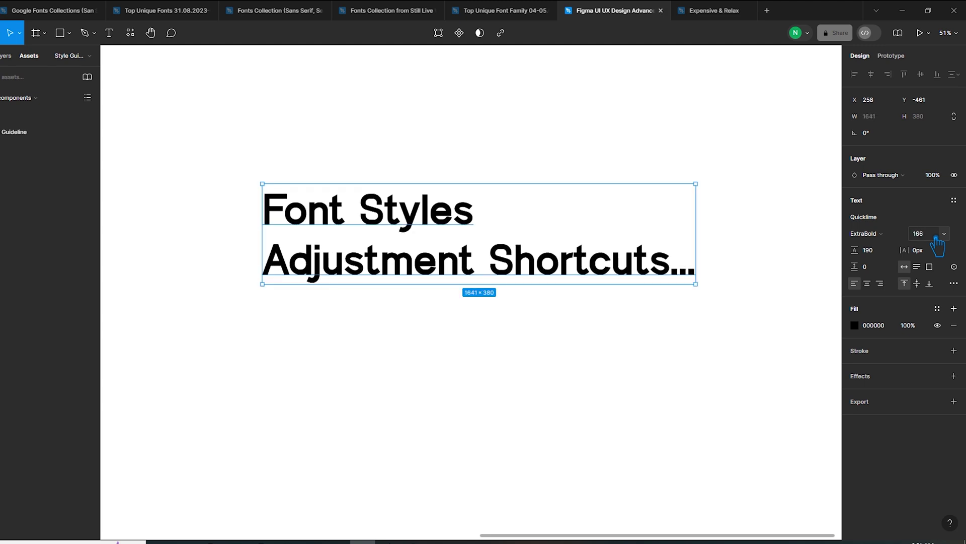
Shrink the selected text and enlarge it again, ending at a font size of 164.
key("ctrl+shift+comma")
key("ctrl+shift+comma")
key("ctrl+shift+comma")
key("ctrl+shift+comma")
key("ctrl+shift+comma")
key("ctrl+shift+comma")
key("ctrl+shift+comma")
key("ctrl+shift+comma")
key("ctrl+shift+comma")
key("ctrl+shift+comma")
key("ctrl+shift+comma")
key("ctrl+shift+comma")
key("ctrl+shift+comma")
key("ctrl+shift+comma")
key("ctrl+shift+comma")
key("ctrl+shift+comma")
key("ctrl+shift+comma")
key("ctrl+shift+comma")
key("ctrl+shift+comma")
key("ctrl+shift+comma")
key("ctrl+shift+period")
key("ctrl+shift+period")
key("ctrl+shift+period")
key("ctrl+shift+period")
key("ctrl+shift+period")
key("ctrl+shift+period")
key("ctrl+shift+period")
key("ctrl+shift+period")
key("ctrl+shift+period")
key("ctrl+shift+period")
key("ctrl+shift+period")
key("ctrl+shift+period")
key("ctrl+shift+period")
key("ctrl+shift+period")
key("ctrl+shift+period")
key("ctrl+shift+period")
key("ctrl+shift+period")
key("ctrl+shift+period")
key("ctrl+shift+period")
key("ctrl+shift+period")
key("ctrl+shift+period")
key("ctrl+shift+period")
key("ctrl+shift+period")
key("ctrl+shift+period")
key("ctrl+shift+period")
key("ctrl+shift+period")
key("ctrl+shift+period")
key("ctrl+shift+period")
key("ctrl+shift+period")
key("ctrl+shift+period")
key("ctrl+shift+period")
key("ctrl+shift+period")
key("ctrl+shift+period")
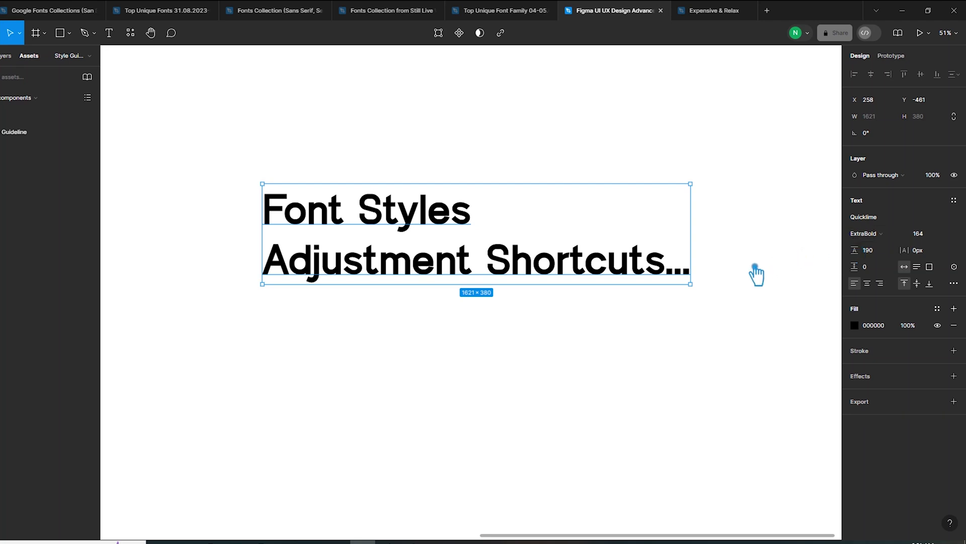
Lighten the font weight of the selected Quicklime text to Thin.
key("ctrl+alt+comma")
key("ctrl+alt+comma")
key("ctrl+alt+comma")
key("ctrl+alt+comma")
key("ctrl+alt+comma")
key("ctrl+alt+comma")
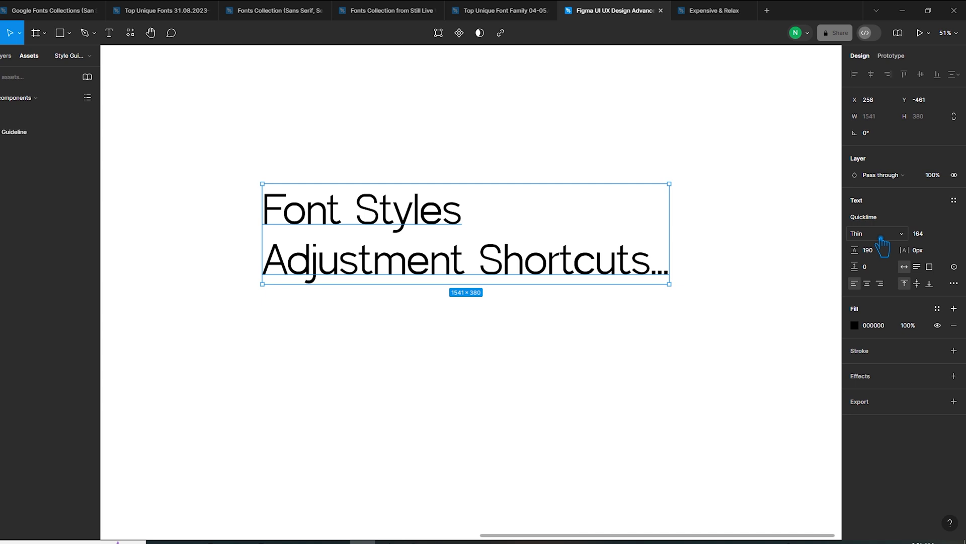
Raise the font weight of the selected text to ExtraBold.
key("ctrl+alt+period")
key("ctrl+alt+period")
key("ctrl+alt+period")
key("ctrl+alt+period")
key("ctrl+alt+period")
key("ctrl+alt+period")
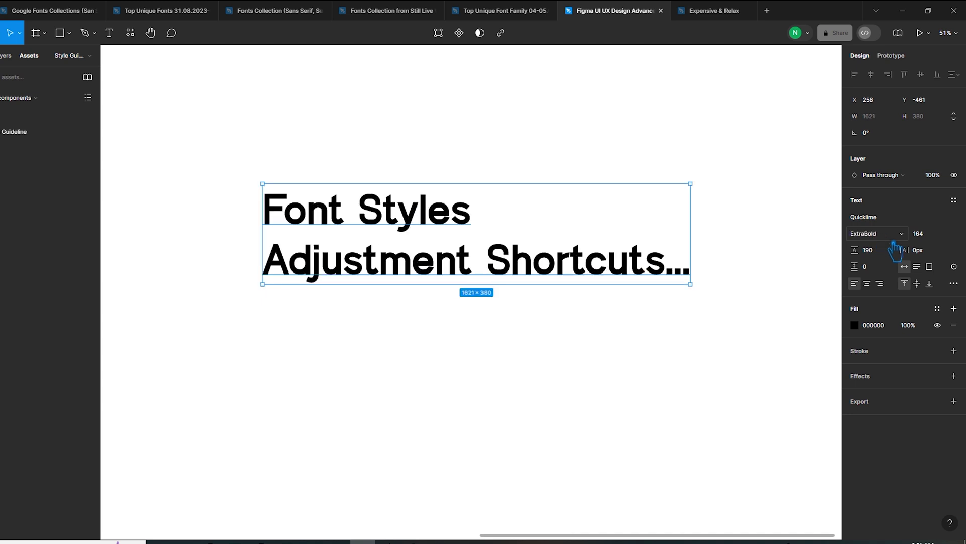
Cycle the selected text's font weight lighter and heavier, ending at Regular.
key("ctrl+alt+comma")
key("ctrl+alt+comma")
key("ctrl+alt+comma")
key("ctrl+alt+comma")
key("ctrl+alt+period")
key("ctrl+alt+period")
key("ctrl+alt+period")
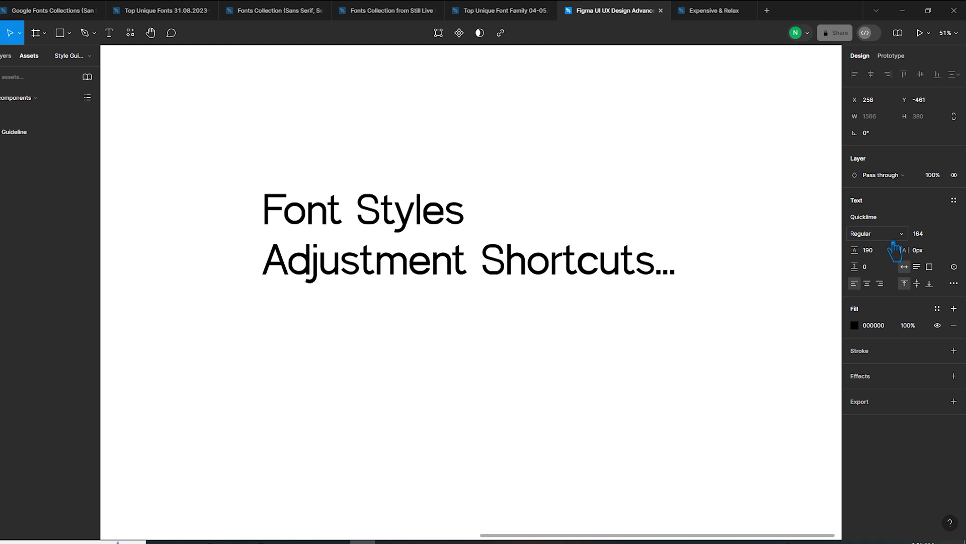
Cycle the heading text's font weight through heavier and lighter styles, ending at Bold.
key("ctrl+alt+period")
key("ctrl+alt+comma")
key("ctrl+alt+comma")
key("ctrl+alt+comma")
key("ctrl+alt+comma")
key("ctrl+alt+comma")
key("ctrl+alt+comma")
key("ctrl+alt+comma")
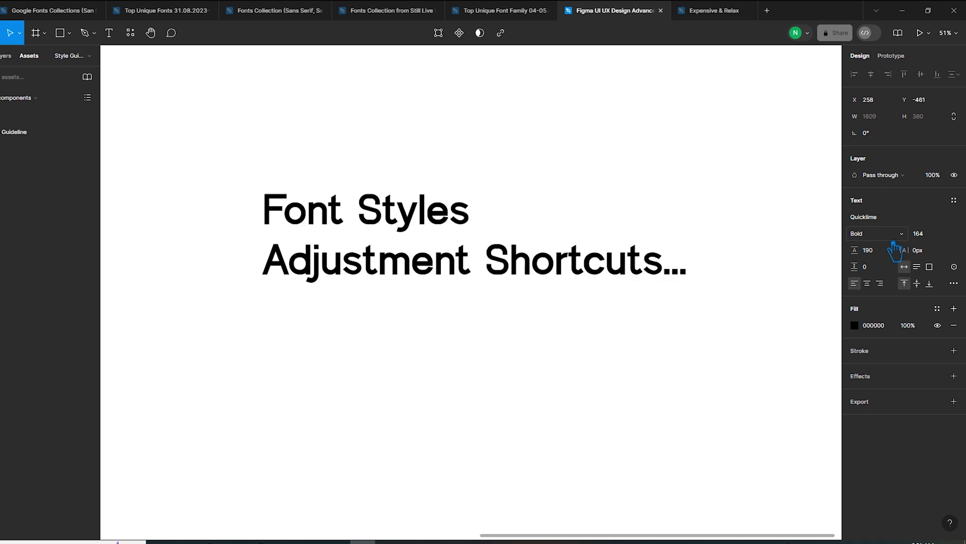
Increase the heading text's font weight to ExtraBold.
key("ctrl+alt+period")
key("ctrl+alt+period")
key("ctrl+alt+period")
key("ctrl+alt+period")
key("ctrl+alt+period")
key("ctrl+alt+period")
key("ctrl+alt+period")
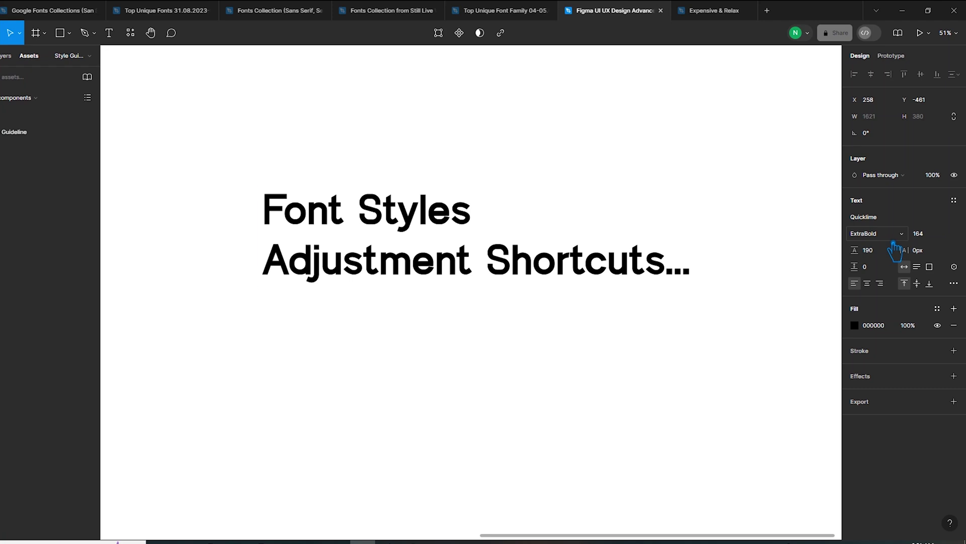
Reduce the heading text's font weight to SemiBold.
key("ctrl+alt+comma")
key("ctrl+alt+comma")
key("ctrl+alt+comma")
key("ctrl+alt+comma")
key("ctrl+alt+comma")
key("ctrl+alt+comma")
key("ctrl+alt+comma")
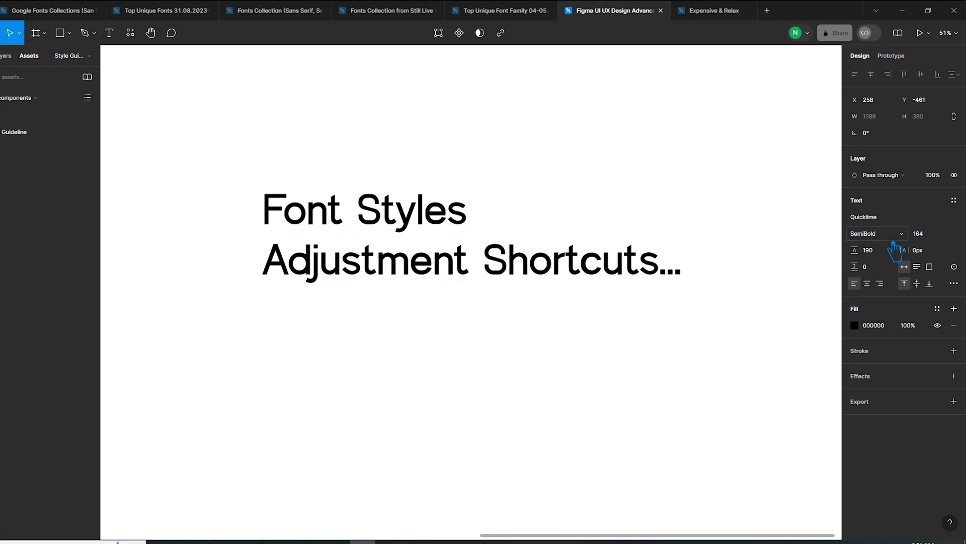
Raise the font weight of the selected heading back to ExtraBold.
key("ctrl+alt+period")
key("ctrl+alt+period")
key("ctrl+alt+period")
key("ctrl+alt+period")
key("ctrl+alt+period")
key("ctrl+alt+period")
key("ctrl+alt+period")
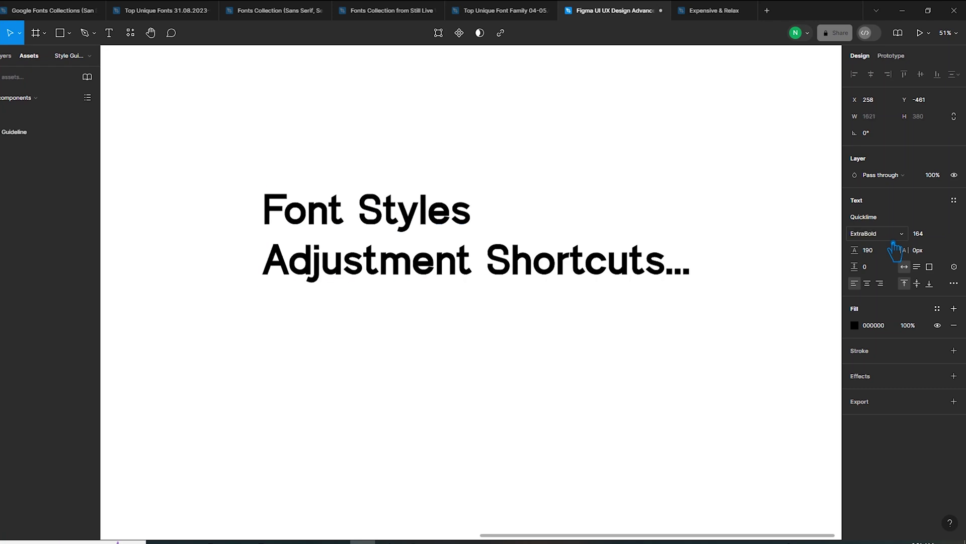
Step the heading's font weight lighter and heavier again, ending at SemiBold.
key("ctrl+alt+comma")
key("ctrl+alt+comma")
key("ctrl+alt+comma")
key("ctrl+alt+comma")
key("ctrl+alt+comma")
key("ctrl+alt+comma")
key("ctrl+alt+comma")
key("ctrl+alt+period")
key("ctrl+alt+period")
key("ctrl+alt+period")
key("ctrl+alt+period")
key("ctrl+alt+period")
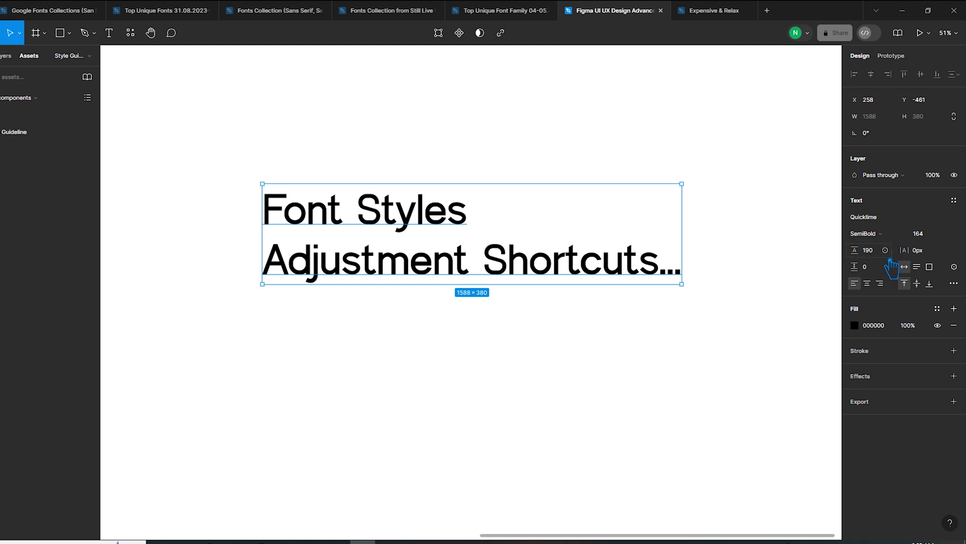
Increase the letter spacing of the selected heading text to 6px.
key("alt+period")
key("alt+period")
key("alt+period")
key("alt+period")
key("alt+period")
key("alt+period")
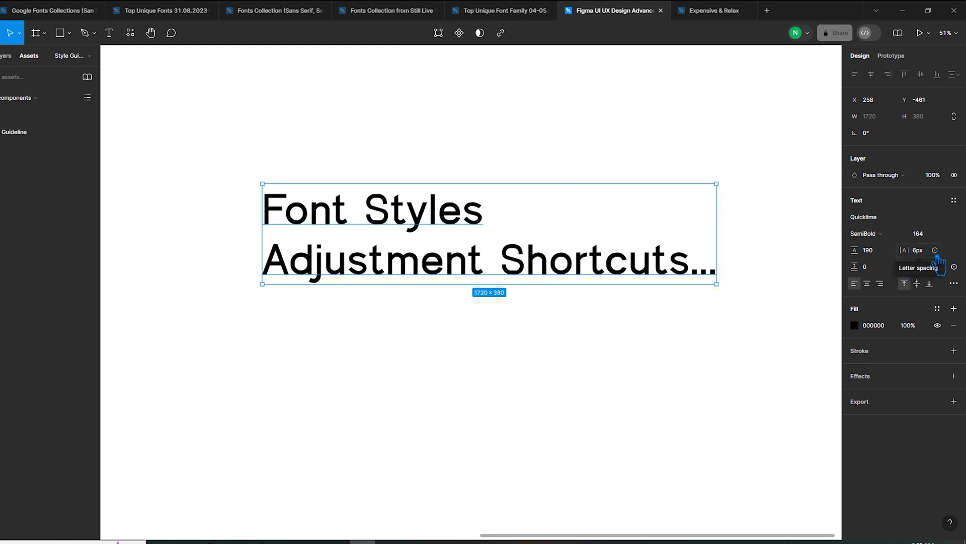
Reduce the heading text's letter spacing to 0px.
key("alt+comma")
key("alt+comma")
key("alt+comma")
key("alt+comma")
key("alt+comma")
key("alt+comma")
key("alt+comma")
key("alt+comma")
key("alt+comma")
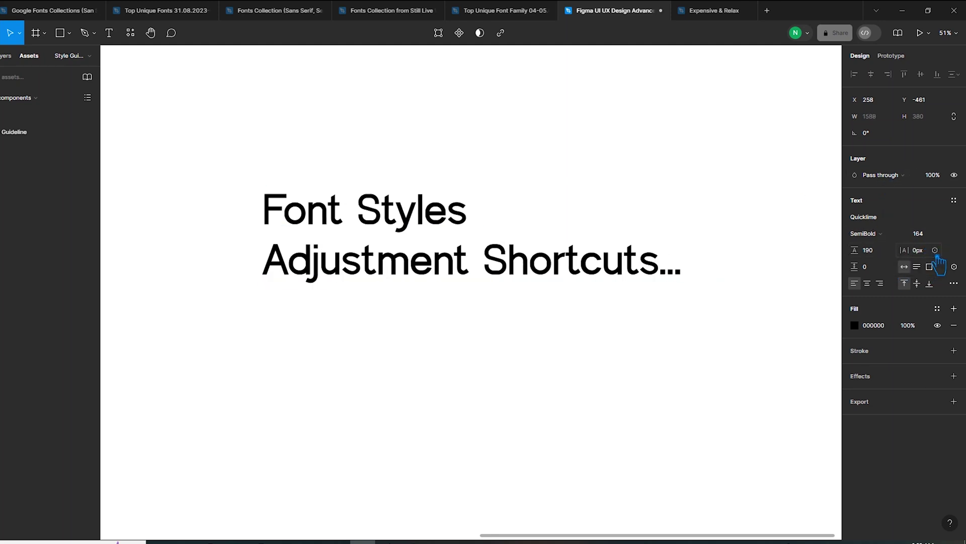
Tighten the heading text's letter spacing to -15px.
key("alt+comma")
key("alt+comma")
key("alt+comma")
key("alt+comma")
key("alt+comma")
key("alt+comma")
key("alt+comma")
key("alt+comma")
key("alt+comma")
key("alt+comma")
key("alt+comma")
key("alt+comma")
key("alt+comma")
key("alt+comma")
key("alt+comma")
key("alt+comma")
key("alt+comma")
key("alt+comma")
key("alt+comma")
key("alt+comma")
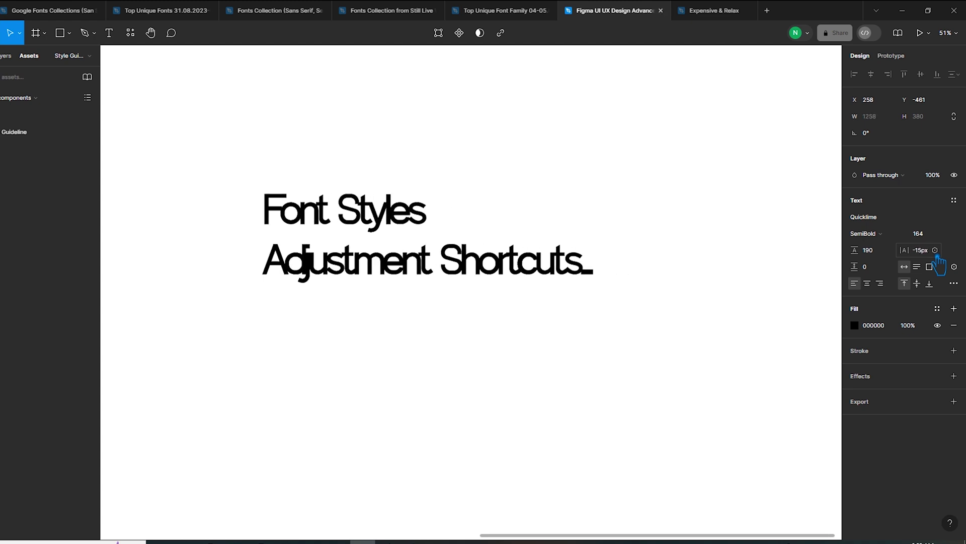
Tighten the heading's letter spacing further until the characters overlap and widen it again, ending at -37px.
key("alt+comma")
key("alt+comma")
key("alt+comma")
key("alt+comma")
key("alt+comma")
key("alt+comma")
key("alt+comma")
key("alt+comma")
key("alt+comma")
key("alt+comma")
key("alt+comma")
key("alt+comma")
key("alt+comma")
key("alt+comma")
key("alt+comma")
key("alt+period")
key("alt+period")
key("alt+period")
key("alt+period")
key("alt+period")
key("alt+period")
key("alt+period")
key("alt+period")
key("alt+period")
key("alt+period")
key("alt+period")
key("alt+period")
key("alt+period")
key("alt+period")
key("alt+period")
key("alt+period")
key("alt+period")
key("alt+period")
key("alt+period")
key("alt+period")
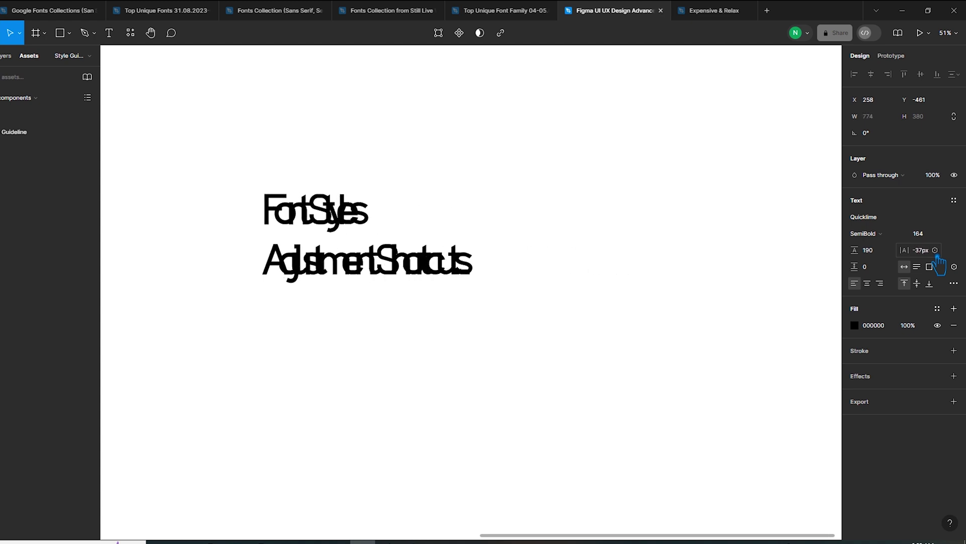
Widen the heading text's letter spacing to 19px.
key("alt+period")
key("alt+period")
key("alt+period")
key("alt+period")
key("alt+period")
key("alt+period")
key("alt+period")
key("alt+period")
key("alt+period")
key("alt+period")
key("alt+period")
key("alt+period")
key("alt+period")
key("alt+period")
key("alt+period")
key("alt+period")
key("alt+period")
key("alt+period")
key("alt+period")
key("alt+period")
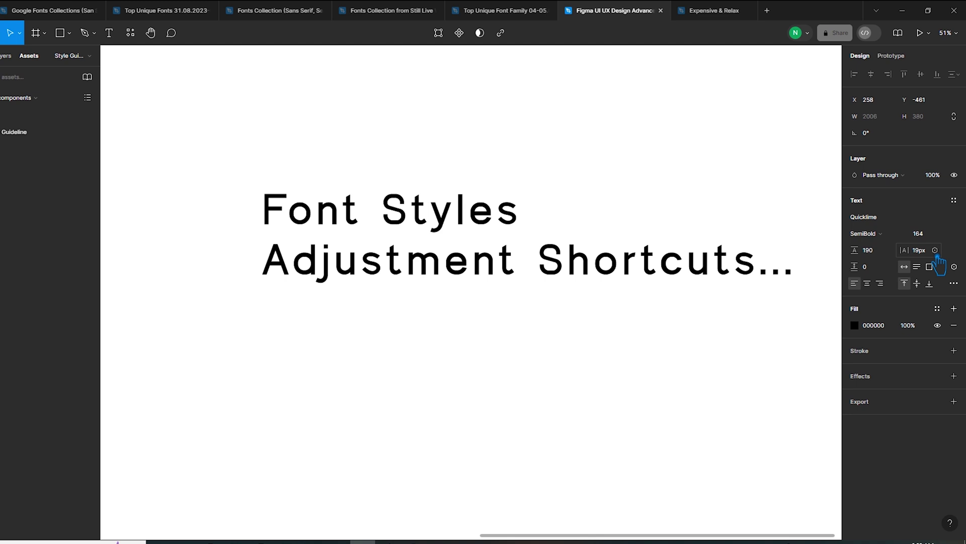
Decrease the letter spacing of the heading text to -13px.
key("alt+comma")
key("alt+comma")
key("alt+comma")
key("alt+comma")
key("alt+comma")
key("alt+comma")
key("alt+comma")
key("alt+comma")
key("alt+comma")
key("alt+comma")
key("alt+comma")
key("alt+comma")
key("alt+comma")
key("alt+comma")
key("alt+comma")
key("alt+comma")
key("alt+comma")
key("alt+comma")
key("alt+comma")
key("alt+comma")
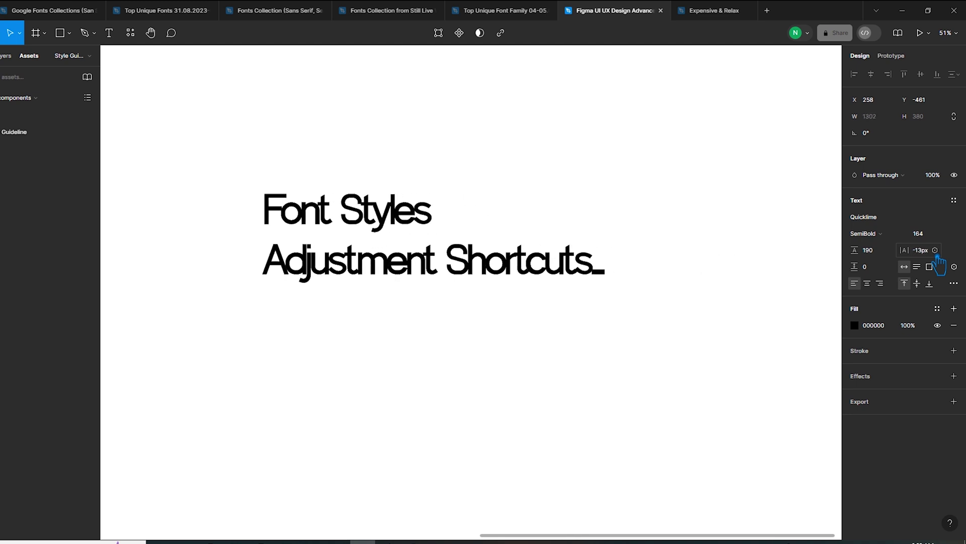
Widen the heading text's letter spacing to 6px.
key("alt+period")
key("alt+period")
key("alt+period")
key("alt+period")
key("alt+period")
key("alt+period")
key("alt+period")
key("alt+period")
key("alt+period")
key("alt+period")
key("alt+period")
key("alt+period")
key("alt+period")
key("alt+period")
key("alt+period")
key("alt+period")
key("alt+period")
key("alt+period")
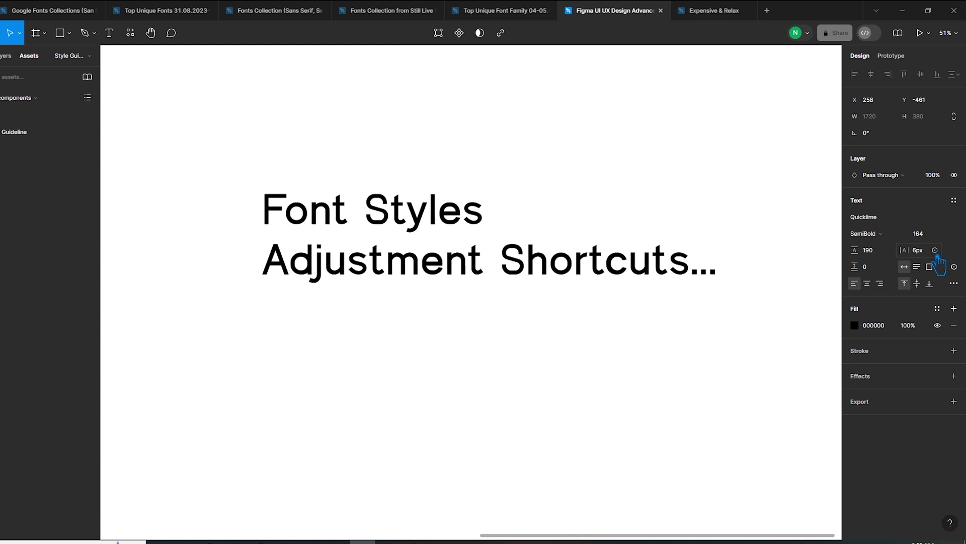
Tighten the heading text's letter spacing below zero and bring it back up to 0px.
key("alt+comma")
key("alt+comma")
key("alt+comma")
key("alt+comma")
key("alt+comma")
key("alt+comma")
key("alt+comma")
key("alt+comma")
key("alt+comma")
key("alt+comma")
key("alt+comma")
key("alt+period")
key("alt+period")
key("alt+period")
key("alt+period")
key("alt+period")
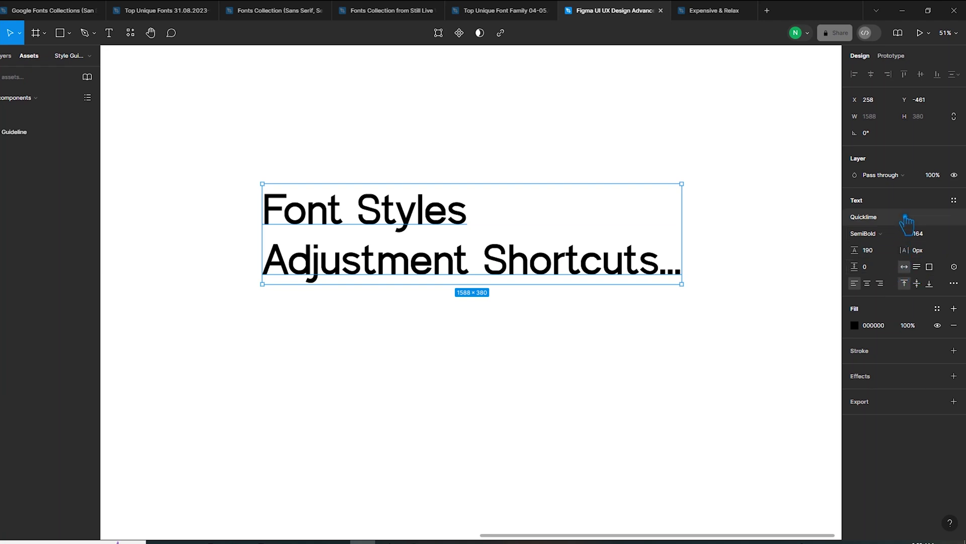
Cycle the heading text through lighter and heavier font weights, ending on ExtraBold.
key("ctrl+alt+comma")
key("ctrl+alt+comma")
key("ctrl+alt+period")
key("ctrl+alt+period")
key("ctrl+alt+period")
key("ctrl+alt+period")
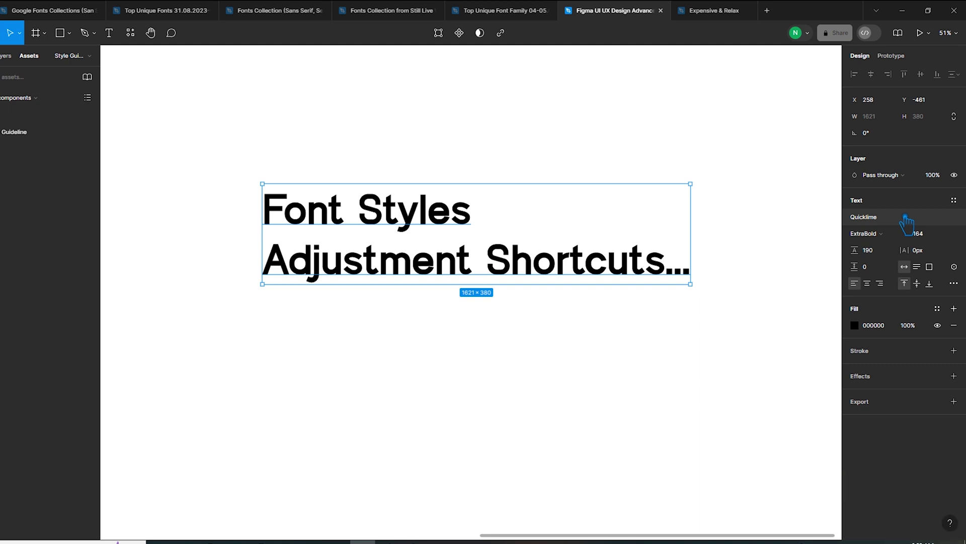
Shrink the heading text's font size in one-unit increments to below 160.
key("ctrl+shift+comma")
key("ctrl+shift+comma")
key("ctrl+shift+comma")
key("ctrl+shift+comma")
key("ctrl+shift+comma")
key("ctrl+shift+comma")
key("ctrl+shift+comma")
key("ctrl+shift+comma")
key("ctrl+shift+comma")
key("ctrl+shift+comma")
key("ctrl+shift+comma")
key("ctrl+shift+comma")
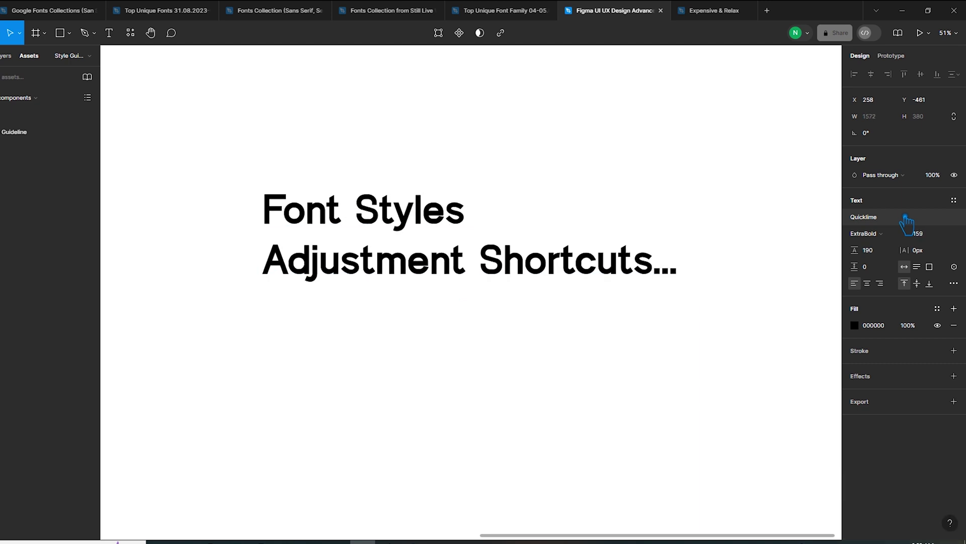
Increase the heading text's font size to 167.
key("ctrl+shift+period")
key("ctrl+shift+period")
key("ctrl+shift+period")
key("ctrl+shift+period")
key("ctrl+shift+period")
key("ctrl+shift+period")
key("ctrl+shift+period")
key("ctrl+shift+period")
key("ctrl+shift+period")
key("ctrl+shift+period")
key("ctrl+shift+period")
key("ctrl+shift+period")
key("ctrl+shift+period")
key("ctrl+shift+period")
key("ctrl+shift+period")
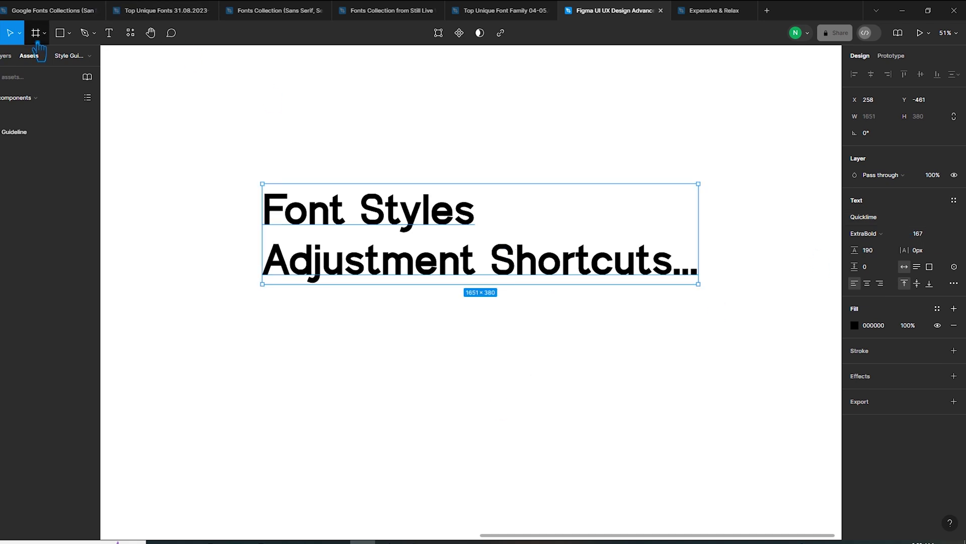
Scale the heading text proportionally with the Scale tool to about 1946 × 448.
left_click(19, 33)
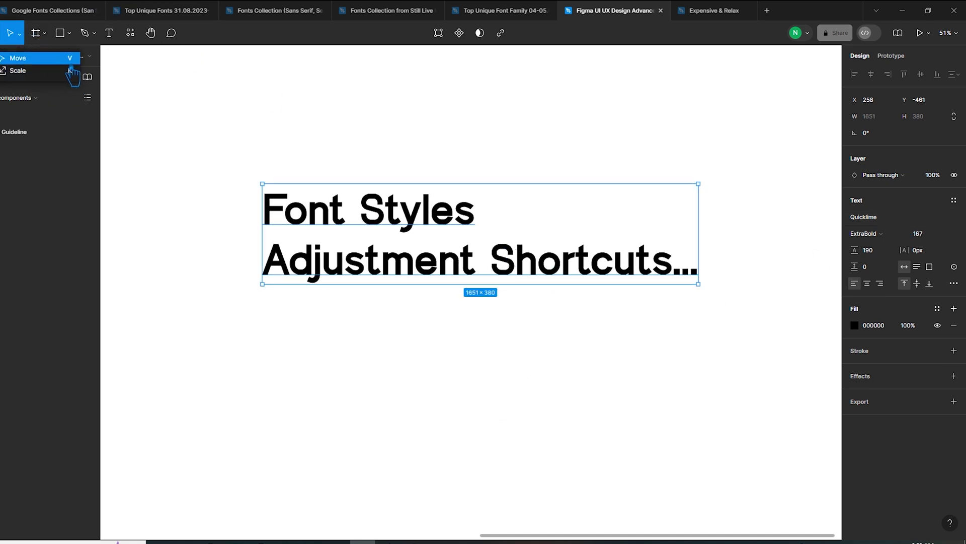
left_click(393, 225)
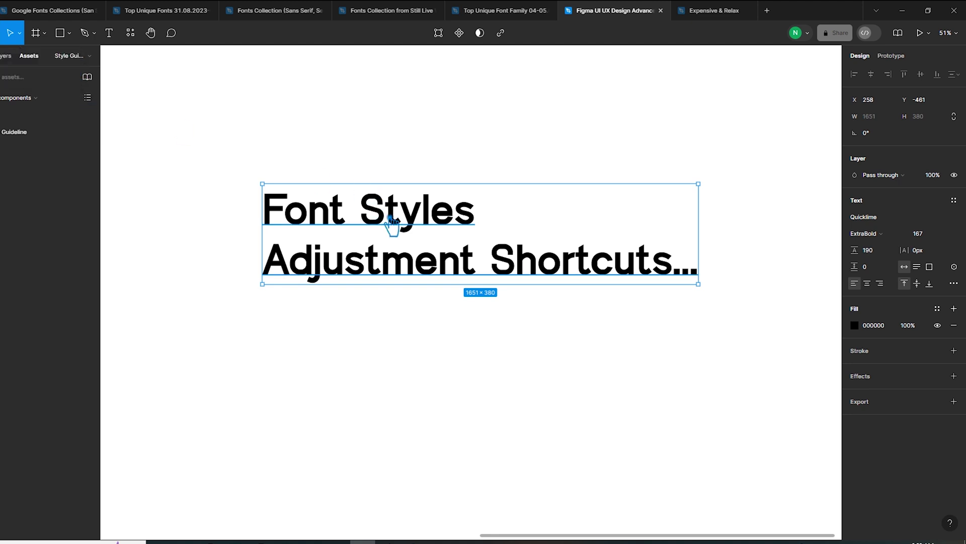
key("k")
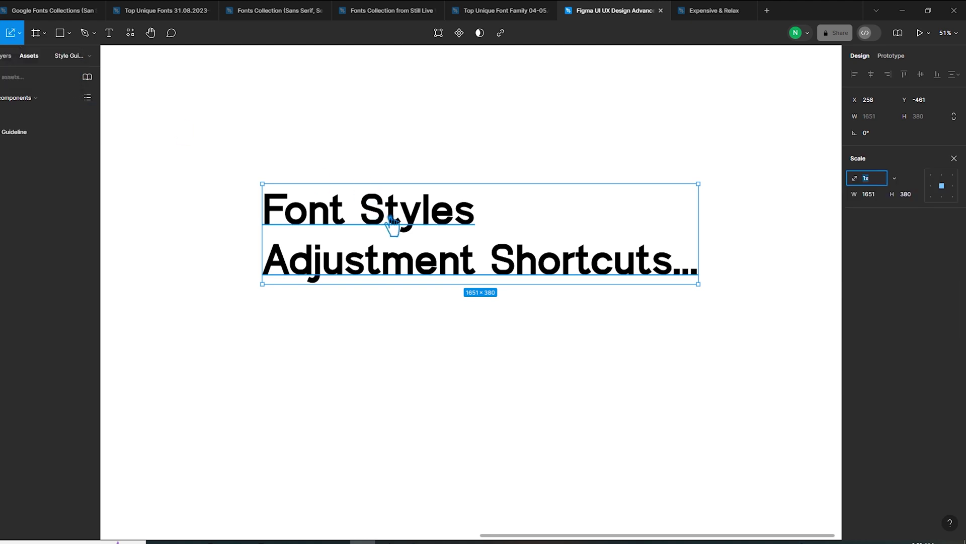
left_click_drag(699, 286, 627, 295)
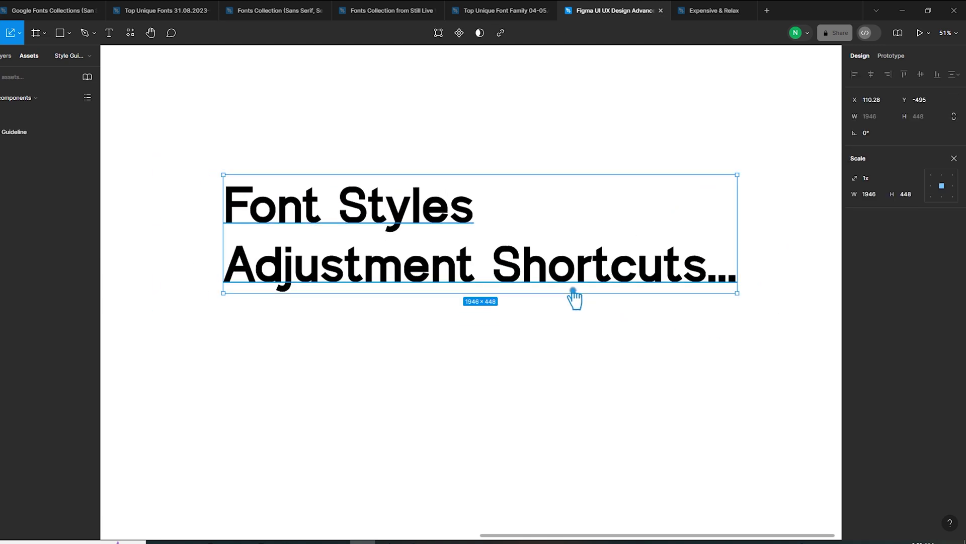
Scale the heading text down to about 1469 × 338 and switch back to the Move tool.
left_click_drag(746, 307, 606, 275)
left_click(19, 33)
left_click(20, 55)
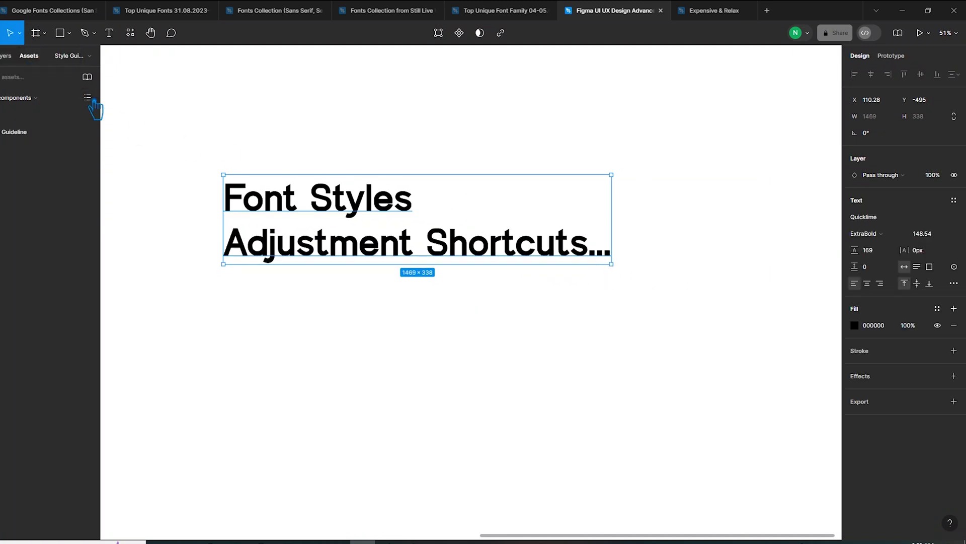
Enlarge only the heading's text box to about 1691 × 389, without scaling the text inside it.
left_click(402, 276)
left_click(414, 275)
left_click_drag(612, 265, 596, 283)
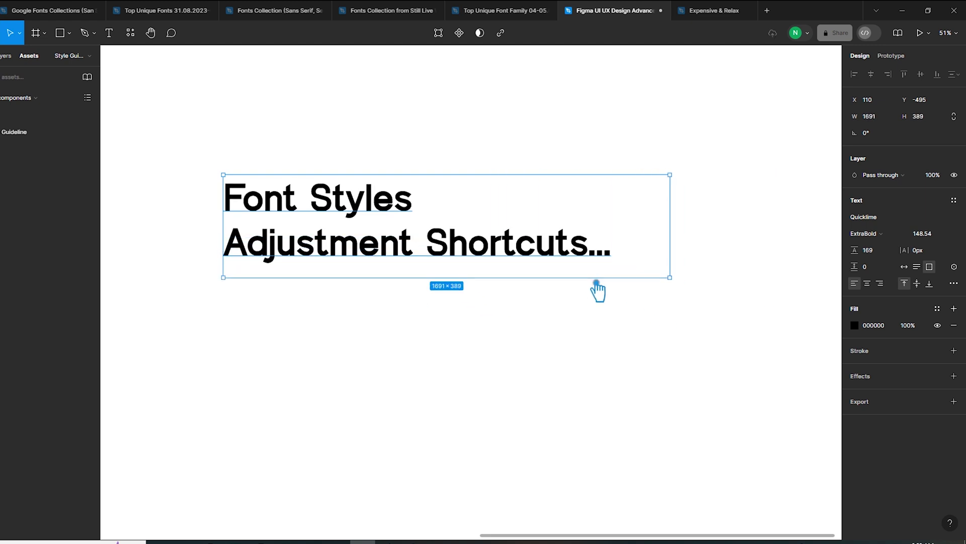
Scale the heading text together with its box to about 1991 × 458 using the Scale tool.
key("k")
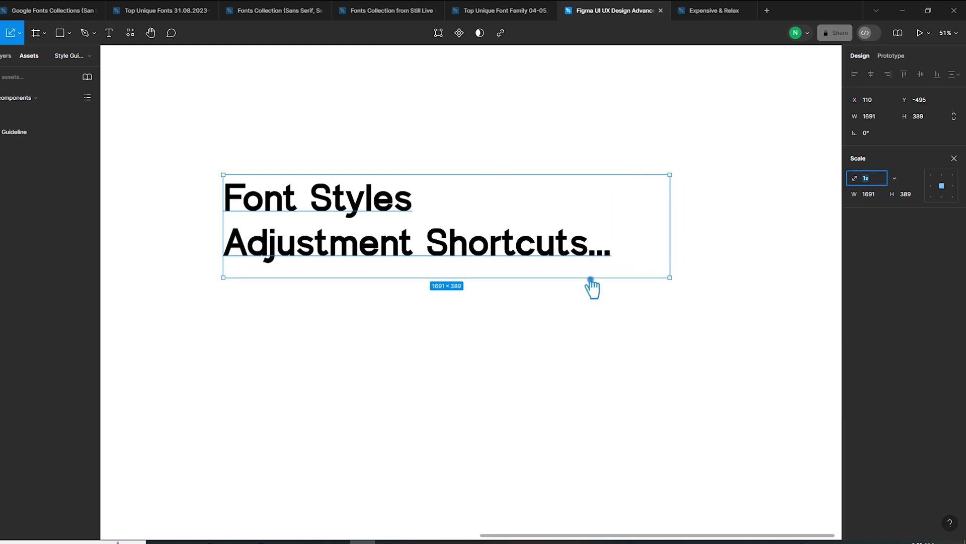
left_click(674, 284)
left_click_drag(675, 285, 599, 306)
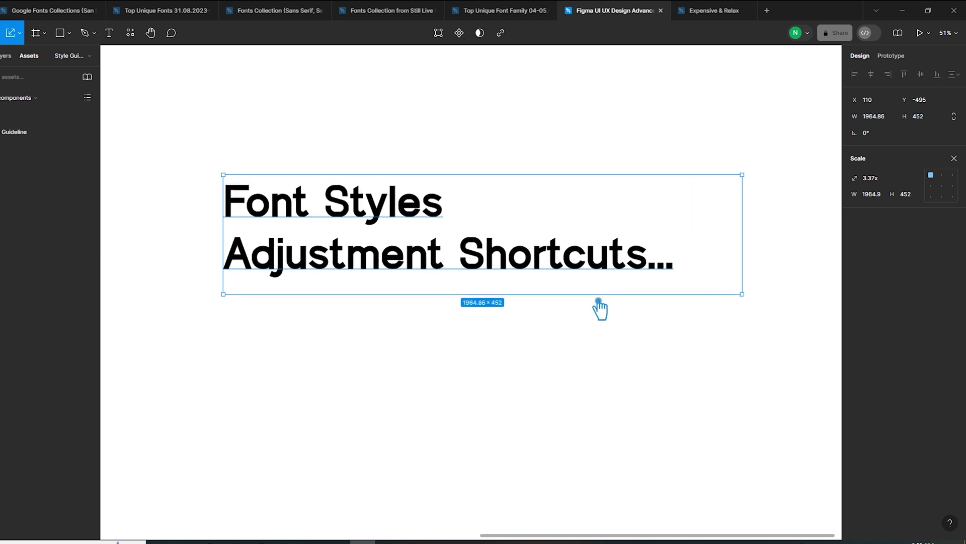
left_click(598, 371)
left_click(515, 291)
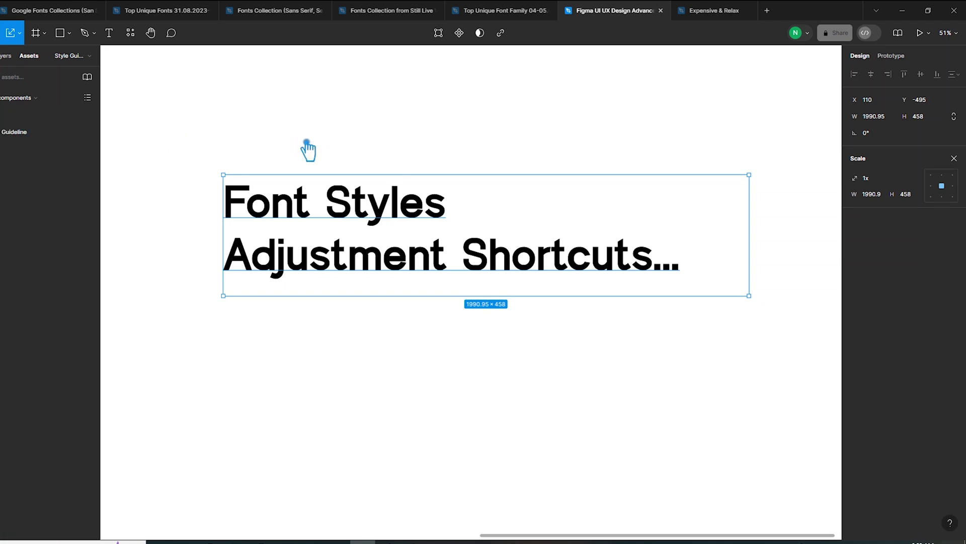
Switch from the Scale tool back to the Move tool and select the heading text.
key("k")
left_click(28, 34)
left_click(205, 108)
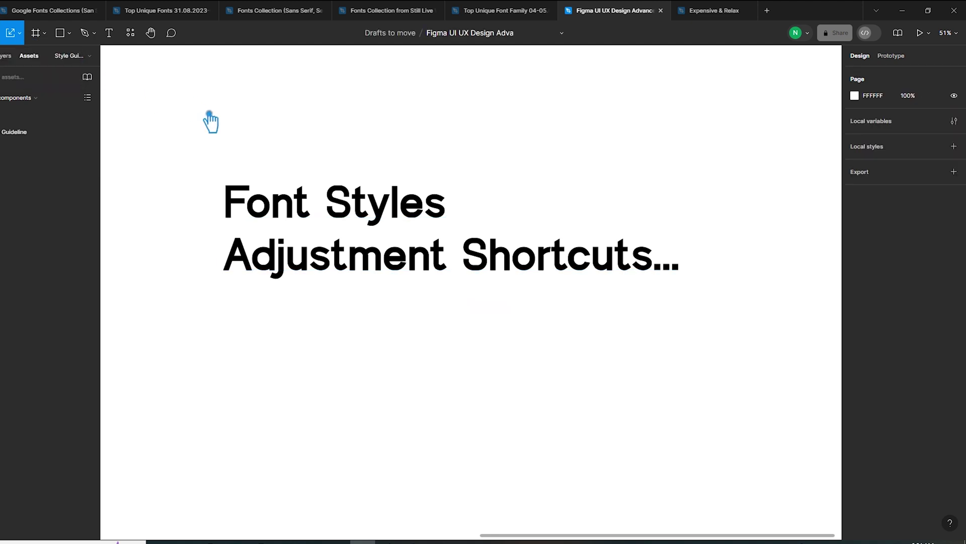
key("v")
left_click(361, 217)
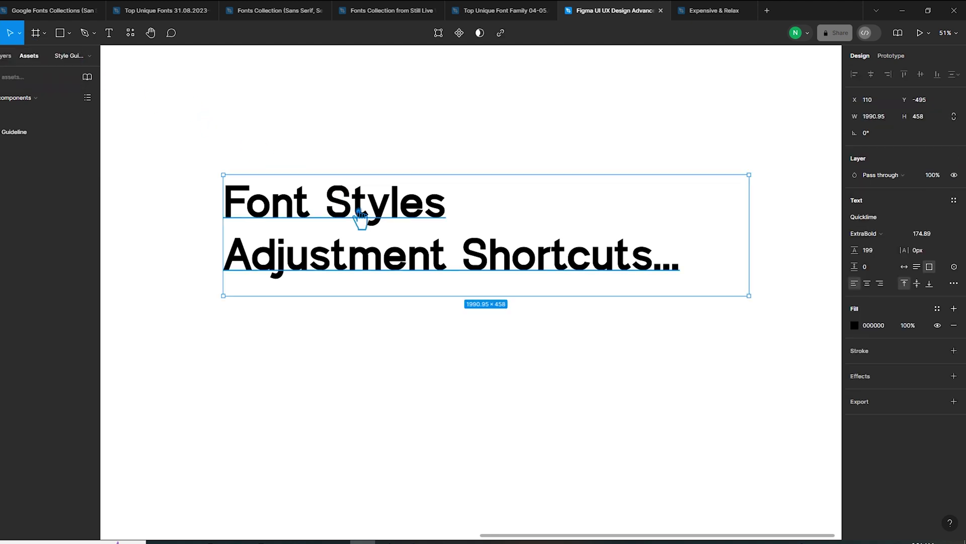
left_click(297, 168)
left_click(345, 215)
left_click(487, 333)
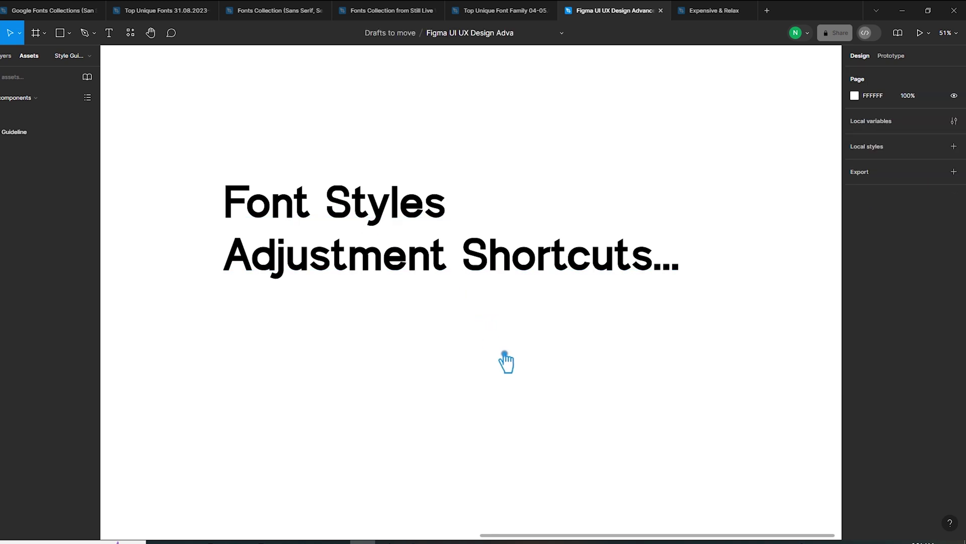
Select the heading text and tighten its letter spacing to -4px.
left_click(395, 261)
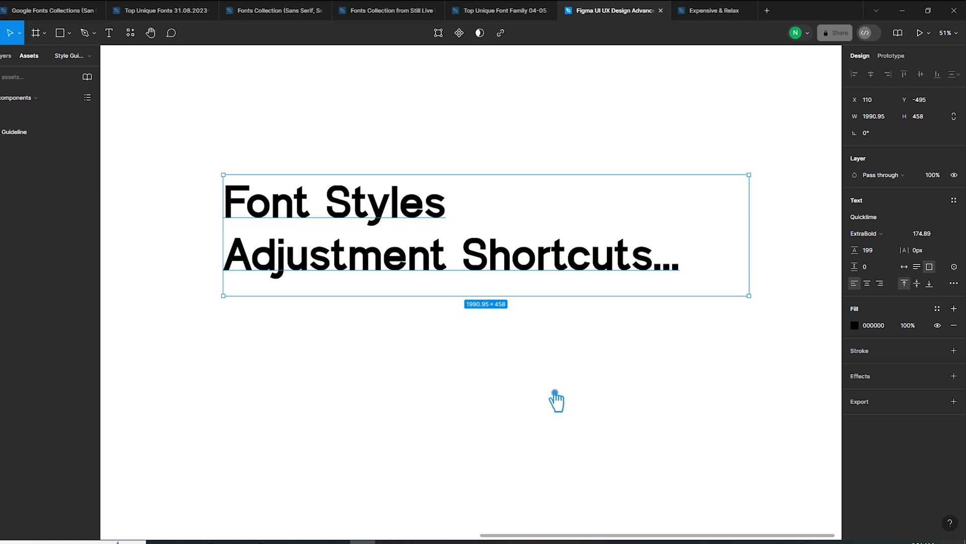
key("alt+comma")
key("alt+comma")
key("alt+comma")
key("alt+comma")
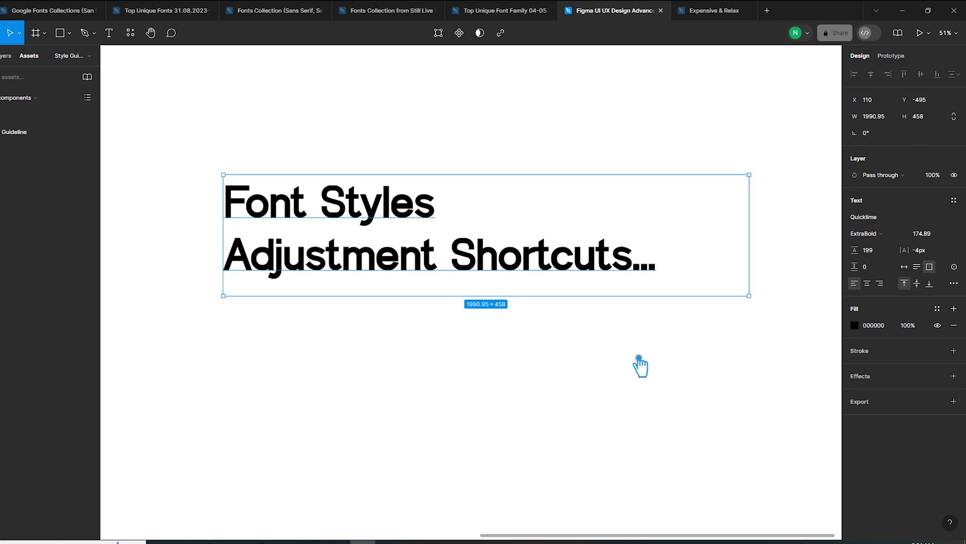
Return the heading text's letter spacing to 0px.
key("alt+period")
key("alt+period")
key("alt+period")
key("alt+period")
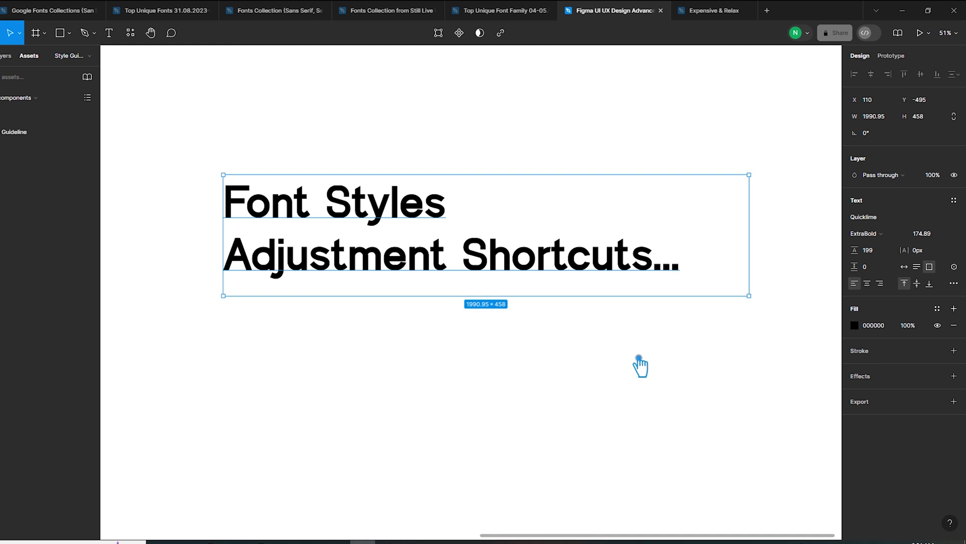
Reduce the heading text's line height to 171.
key("alt+shift+comma")
key("alt+shift+comma")
key("alt+shift+comma")
key("alt+shift+comma")
key("alt+shift+comma")
key("alt+shift+comma")
key("alt+shift+comma")
key("alt+shift+comma")
key("alt+shift+comma")
key("alt+shift+comma")
key("alt+shift+comma")
key("alt+shift+comma")
key("alt+shift+comma")
key("alt+shift+comma")
key("alt+shift+comma")
key("alt+shift+comma")
key("alt+shift+comma")
key("alt+shift+comma")
key("alt+shift+comma")
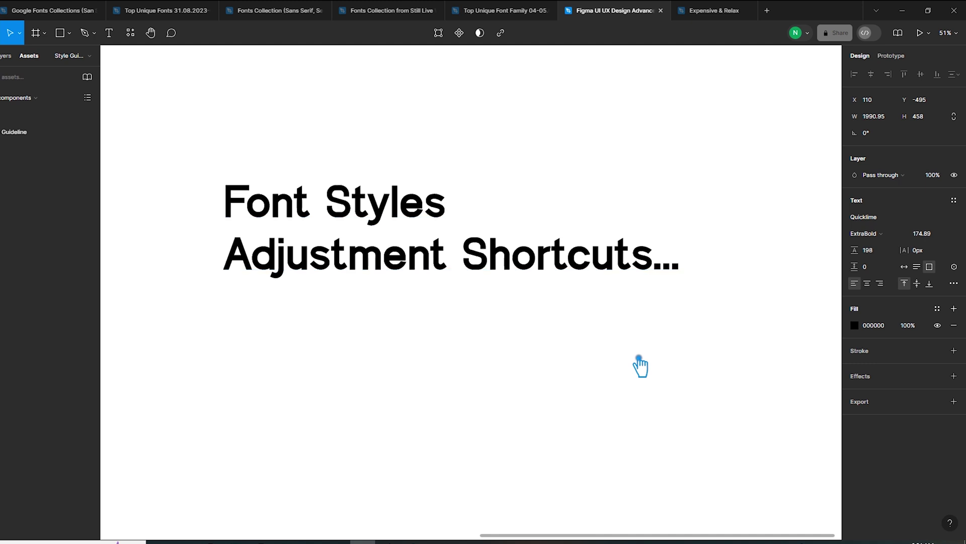
key("alt+shift+comma")
key("alt+shift+comma")
key("alt+shift+comma")
key("alt+shift+comma")
key("alt+shift+comma")
key("alt+shift+comma")
key("alt+shift+comma")
key("alt+shift+comma")
key("alt+shift+comma")
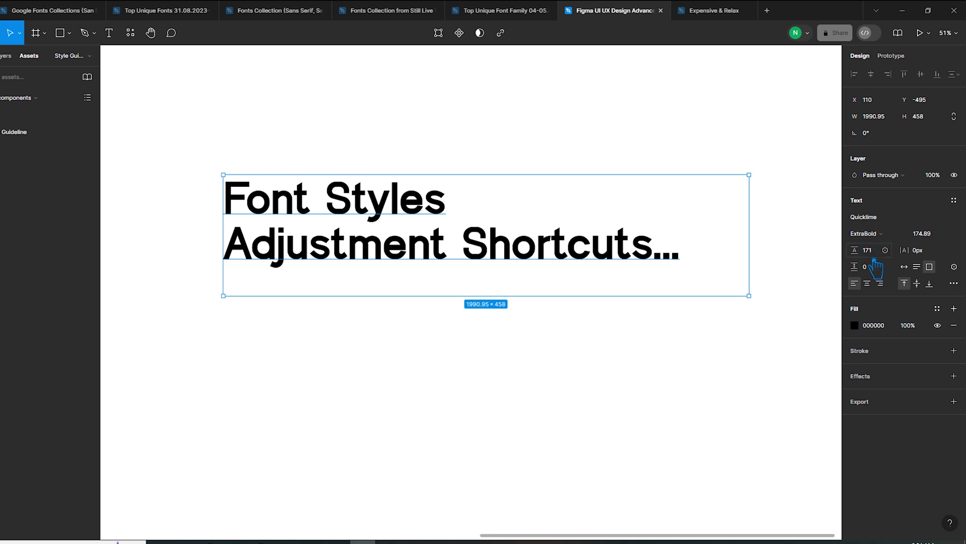
Increase the heading text's line height to 316.
key("alt+shift+period")
key("alt+shift+period")
key("alt+shift+period")
key("alt+shift+period")
key("alt+shift+period")
key("alt+shift+period")
key("alt+shift+period")
key("alt+shift+period")
key("alt+shift+period")
key("alt+shift+period")
key("alt+shift+period")
key("alt+shift+period")
key("alt+shift+period")
key("alt+shift+period")
key("alt+shift+period")
key("alt+shift+period")
key("alt+shift+period")
key("alt+shift+period")
key("alt+shift+period")
key("alt+shift+period")
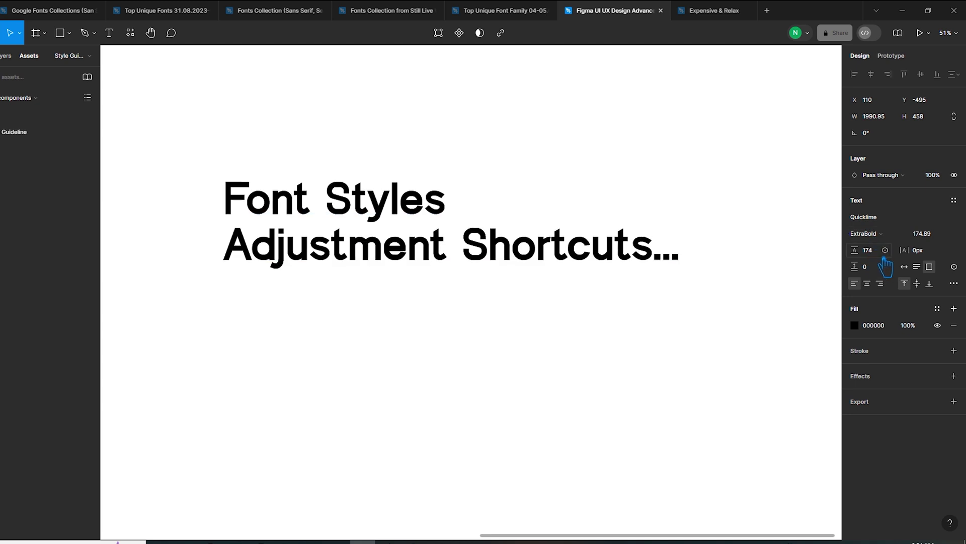
key("alt+shift+period")
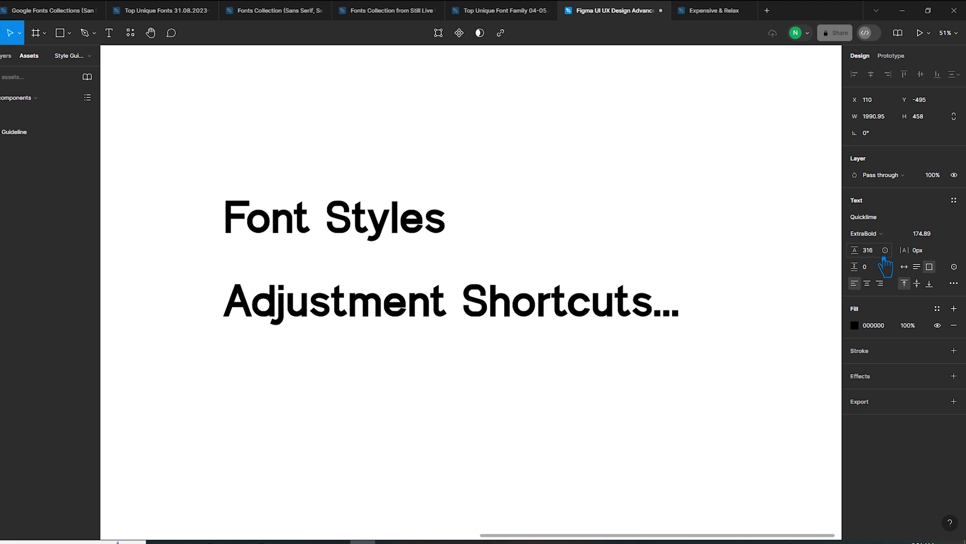
Lower the heading text's line height to 180 and raise it again to 215.
key("alt+shift+comma")
key("alt+shift+comma")
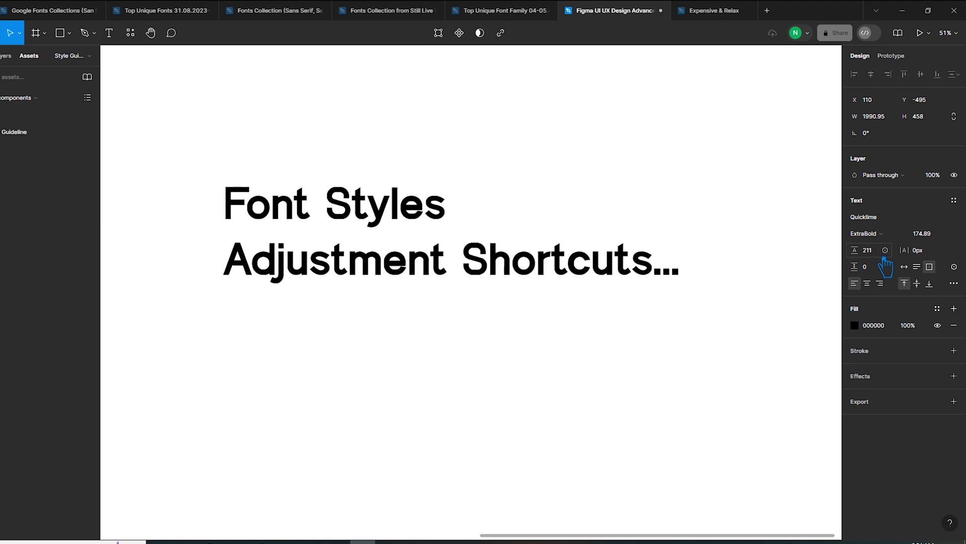
key("alt+shift+comma")
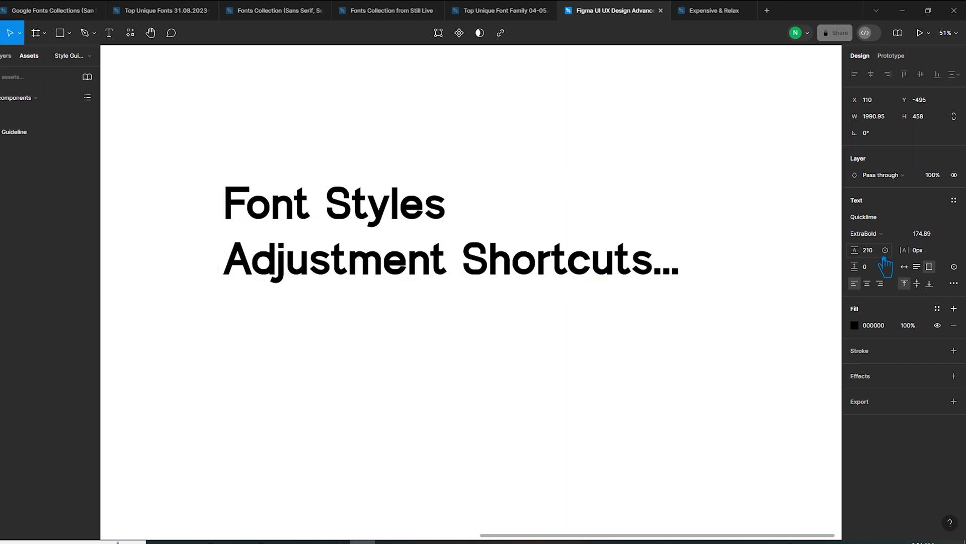
key("alt+shift+comma")
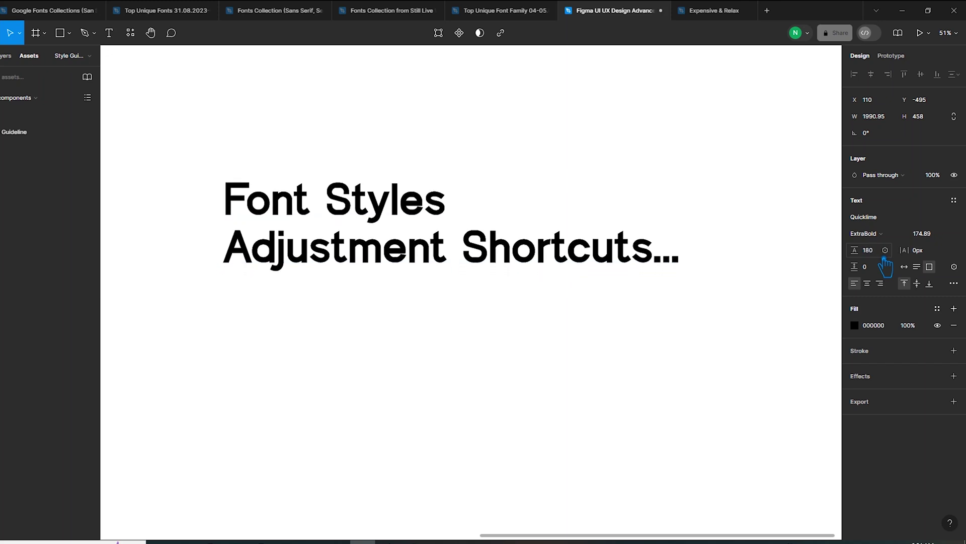
key("alt+shift+period")
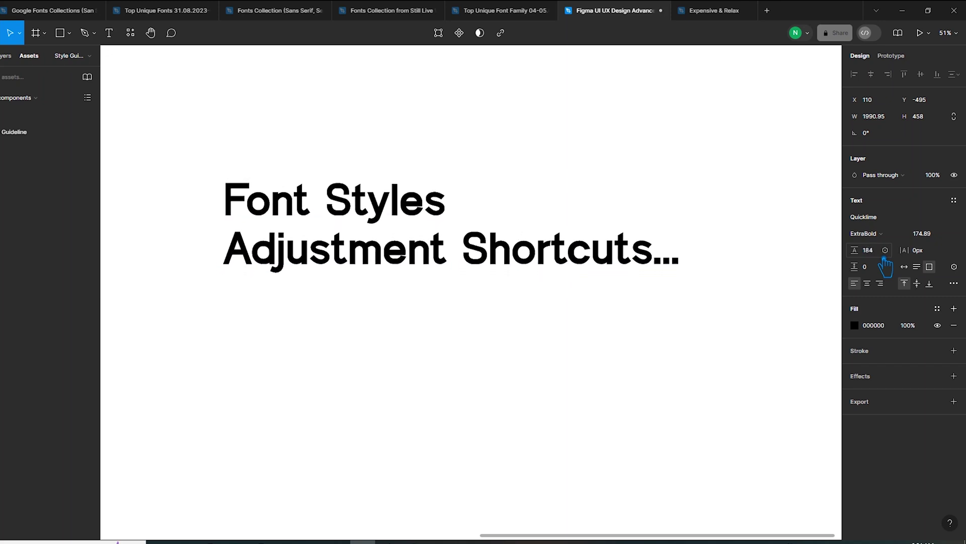
key("alt+shift+period")
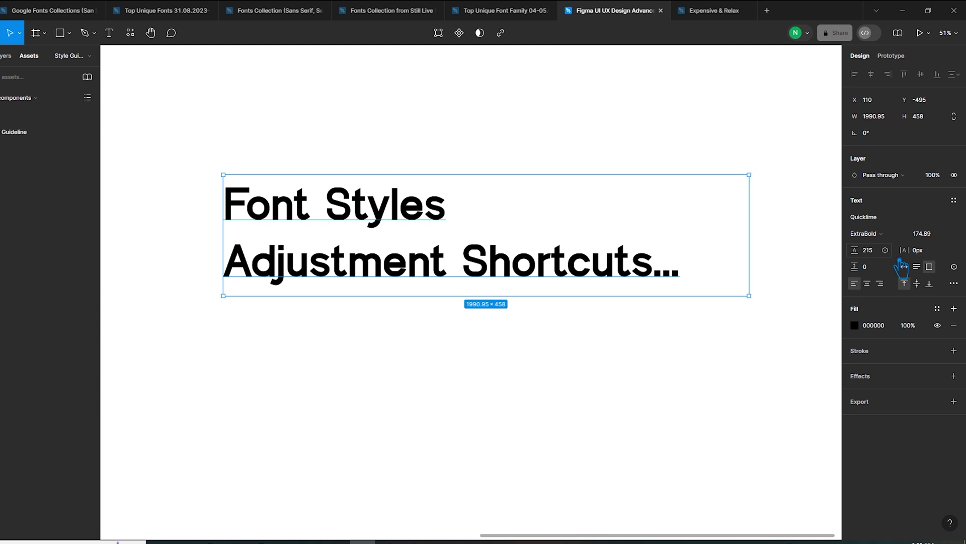
Lower the heading text's line height in small steps and raise it back to 214.
key("alt+shift+comma")
key("alt+shift+comma")
key("alt+shift+comma")
key("alt+shift+comma")
key("alt+shift+comma")
key("alt+shift+comma")
key("alt+shift+comma")
key("alt+shift+comma")
key("alt+shift+comma")
key("alt+shift+comma")
key("alt+shift+comma")
key("alt+shift+comma")
key("alt+shift+comma")
key("alt+shift+comma")
key("alt+shift+comma")
key("alt+shift+comma")
key("alt+shift+comma")
key("alt+shift+comma")
key("alt+shift+comma")
key("alt+shift+comma")
key("alt+shift+period")
key("alt+shift+period")
key("alt+shift+period")
key("alt+shift+period")
key("alt+shift+period")
key("alt+shift+period")
key("alt+shift+period")
key("alt+shift+period")
key("alt+shift+period")
key("alt+shift+period")
key("alt+shift+period")
key("alt+shift+period")
key("alt+shift+period")
key("alt+shift+period")
key("alt+shift+period")
key("alt+shift+period")
key("alt+shift+period")
key("alt+shift+period")
key("alt+shift+period")
key("alt+shift+period")
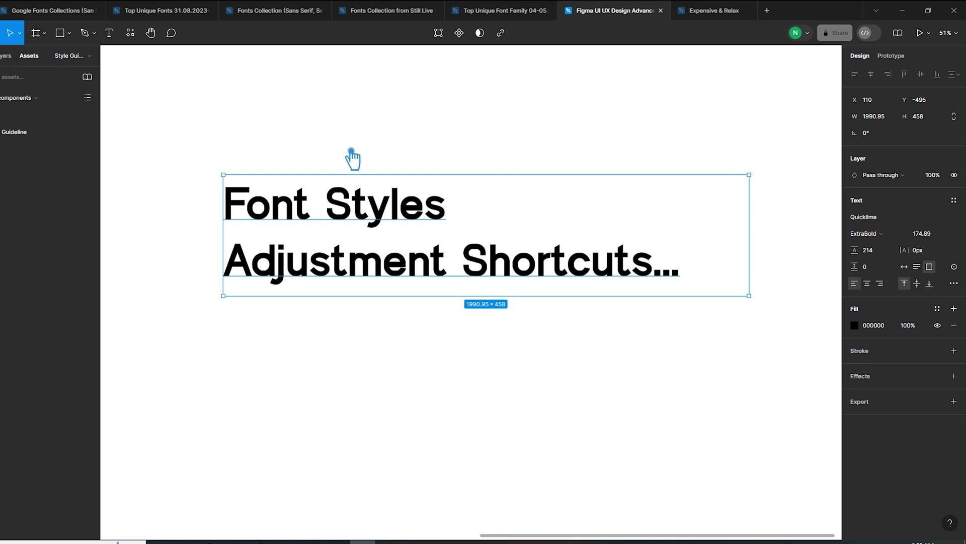
Apply numbered list formatting to the heading text and remove it again, repeating the toggle several times.
key("ctrl+shift+7")
key("ctrl+shift+7")
key("ctrl+shift+7")
key("ctrl+shift+7")
key("ctrl+shift+7")
key("ctrl+shift+7")
Turn bulleted list formatting on and off for both lines of the heading text.
key("ctrl+shift+8")
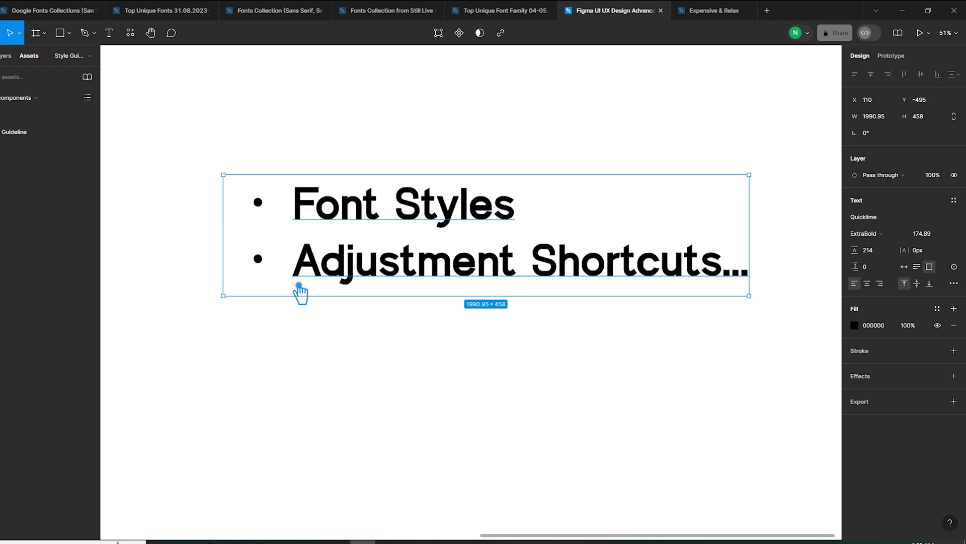
key("ctrl+shift+8")
key("ctrl+shift+8")
key("ctrl+shift+8")
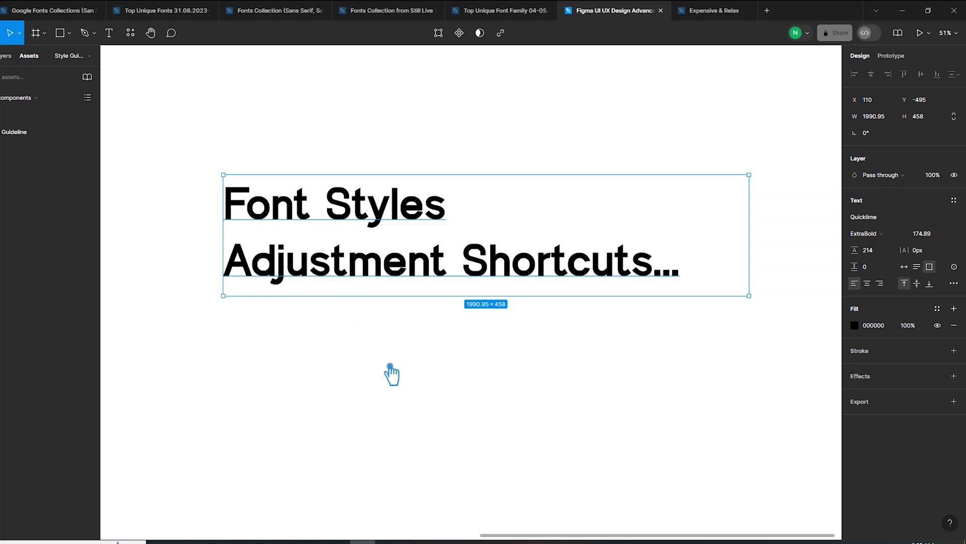
Switch the heading text between numbered and bulleted list formatting, ending with plain lines.
key("ctrl+shift+7")
key("ctrl+shift+7")
key("ctrl+shift+8")
key("ctrl+shift+8")
key("ctrl+shift+8")
key("ctrl+shift+8")
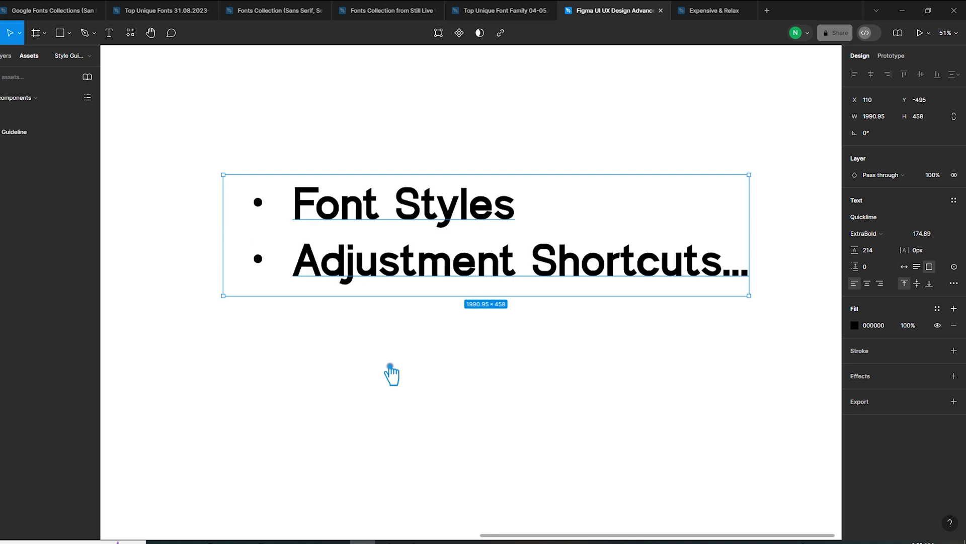
key("ctrl+shift+8")
key("ctrl+shift+8")
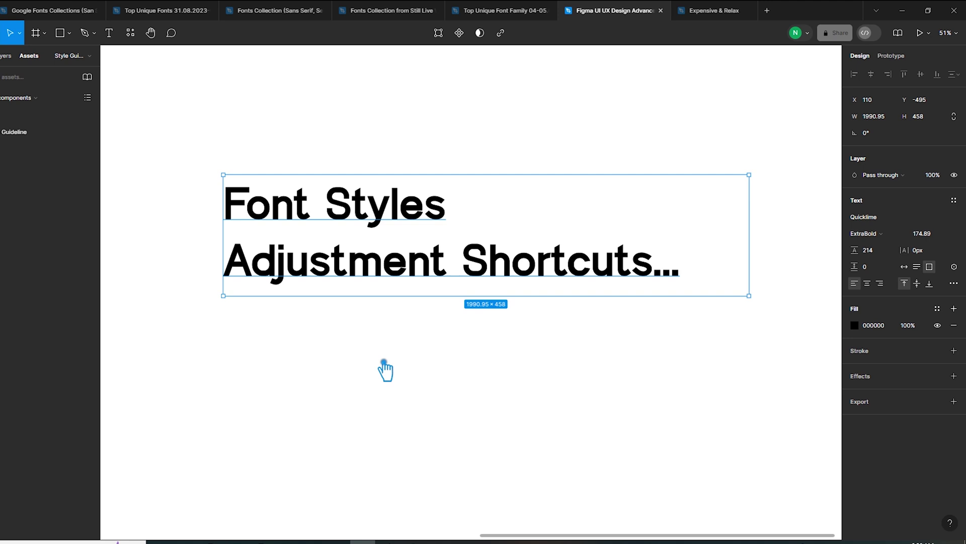
Format the two heading lines as a numbered list.
key("ctrl+shift+7")
key("ctrl+shift+7")
key("ctrl+shift+7")
key("ctrl+shift+7")
key("ctrl+shift+7")
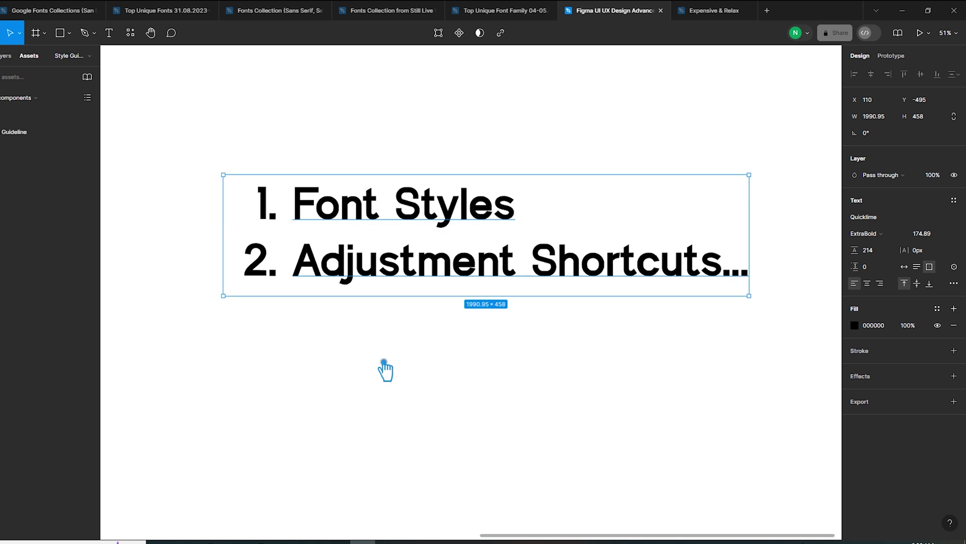
Toggle bulleted list formatting on the numbered heading lines, leaving them without any list formatting.
key("ctrl+shift+8")
key("ctrl+shift+8")
key("ctrl+shift+8")
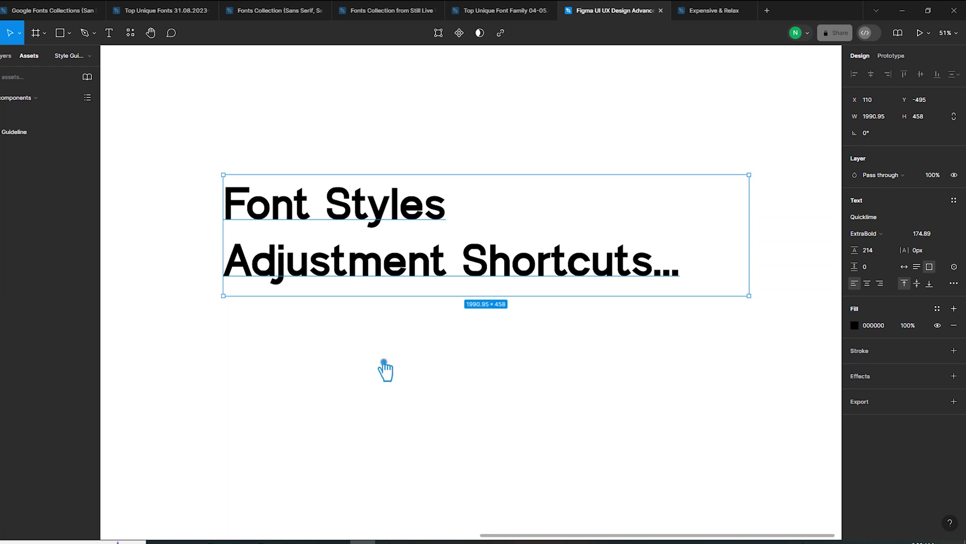
key("ctrl+shift+8")
key("ctrl+shift+8")
key("ctrl+shift+8")
Move the heading text layer to about X 61, Y -424.
left_click_drag(417, 275, 413, 284)
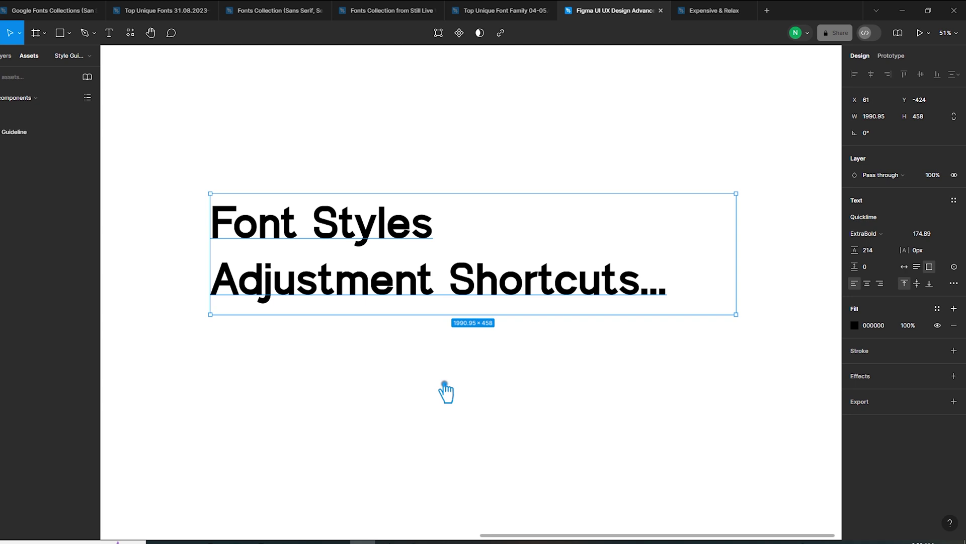
Swap the heading text's fill and stroke back and forth, ending with outlined letters.
key("shift+x")
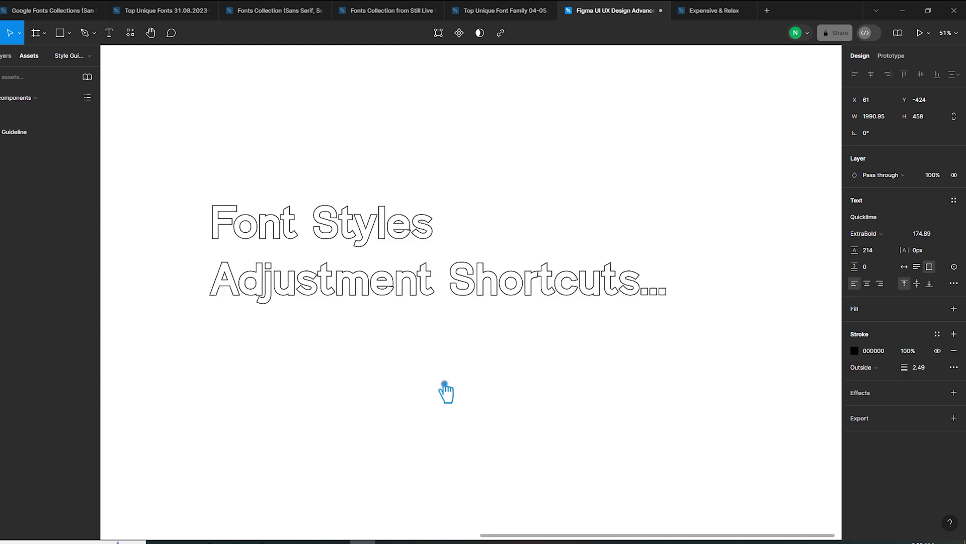
key("shift+x")
key("shift+x")
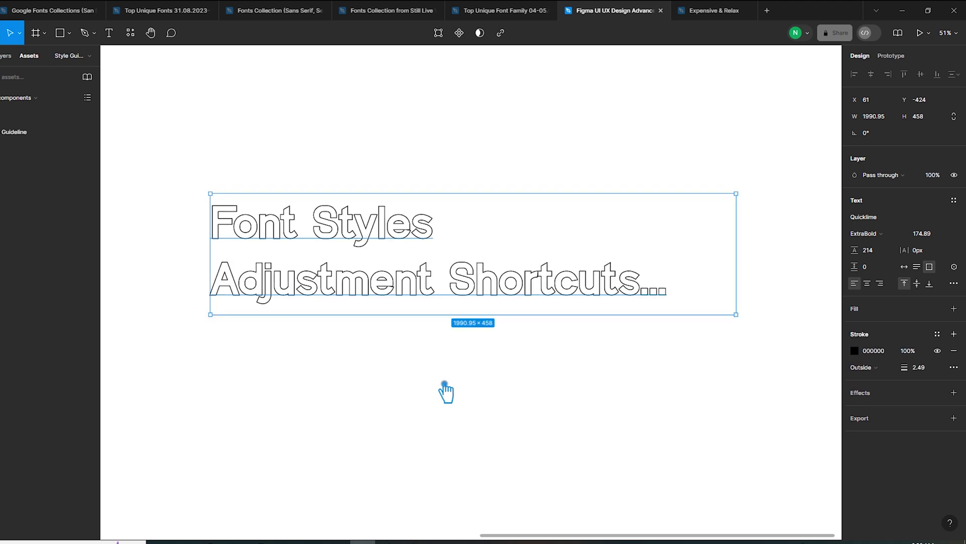
key("shift+x")
key("shift+x")
key("shift+x")
key("shift+x")
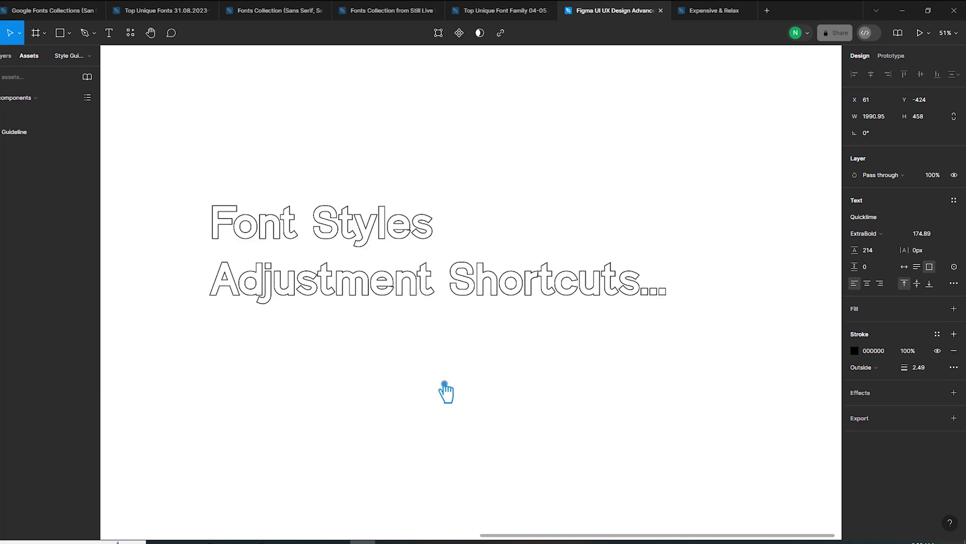
Swap the stroke back to a fill so the heading letters are solid black again.
key("shift+x")
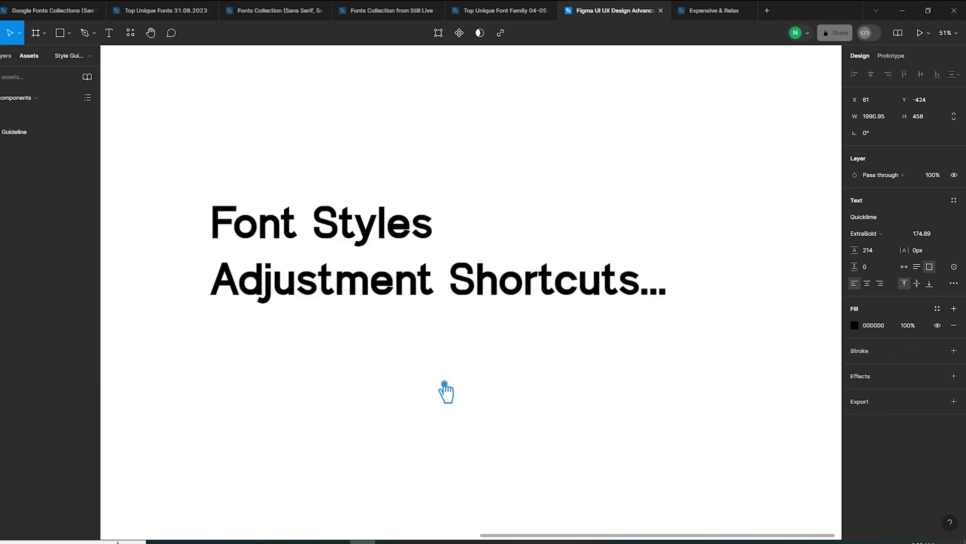
key("shift+x")
key("shift+x")
Toggle strikethrough on and off for the heading text several times, leaving it off.
key("ctrl+shift+x")
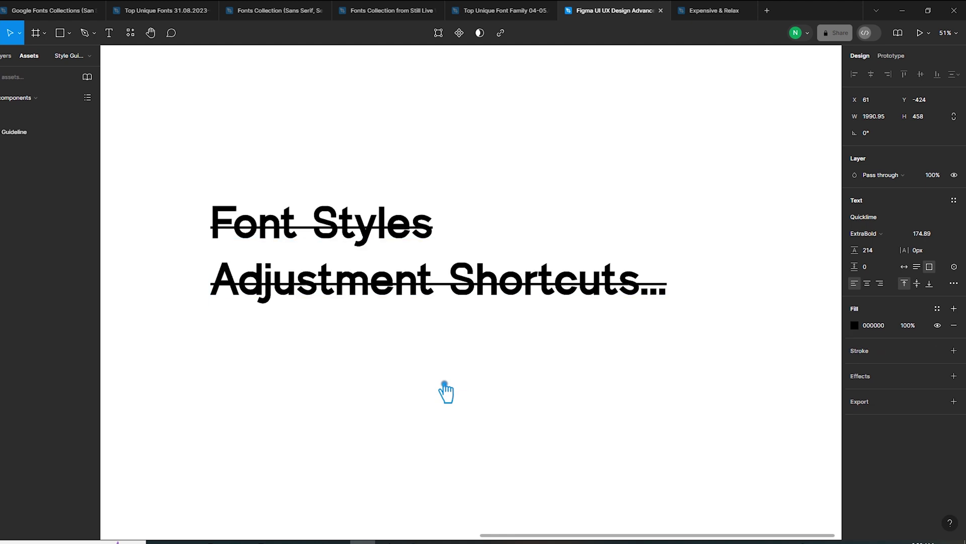
key("ctrl+shift+x")
key("ctrl+shift+x")
key("ctrl+shift+x")
key("ctrl+shift+x")
key("ctrl+shift+x")
key("Escape")
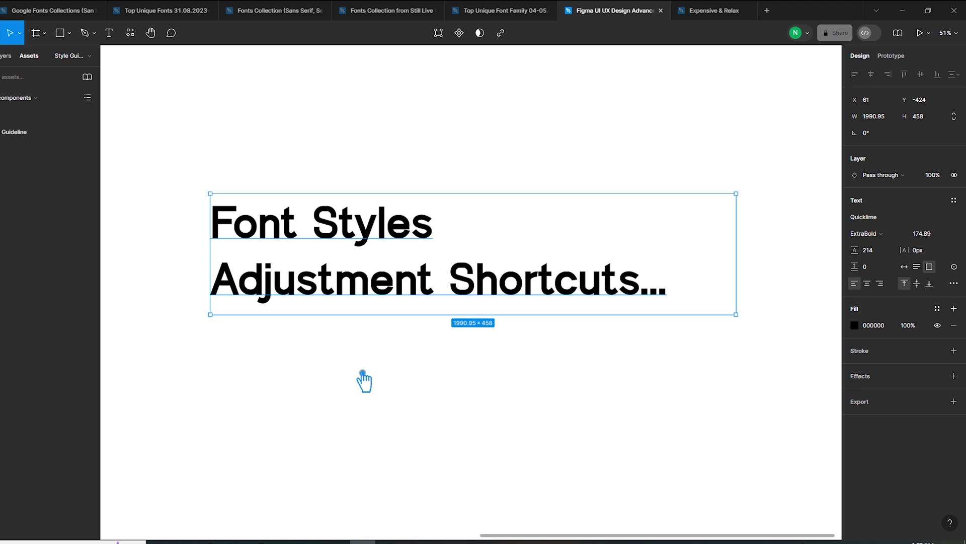
key("ctrl+shift+x")
key("ctrl+shift+x")
key("ctrl+shift+x")
key("ctrl+shift+x")
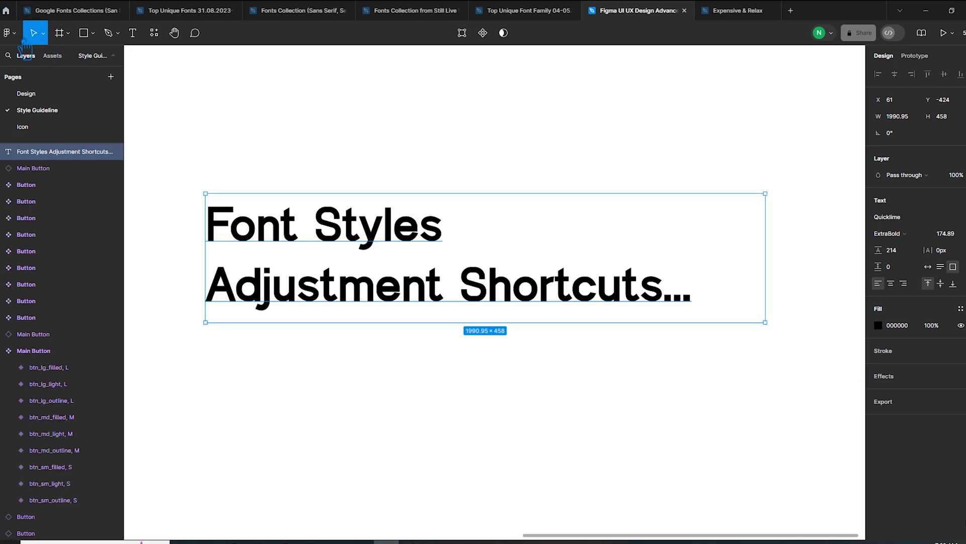
Look through the available text formatting commands, their shortcuts and the text alignment options.
left_click(15, 34)
mouse_move(81, 129)
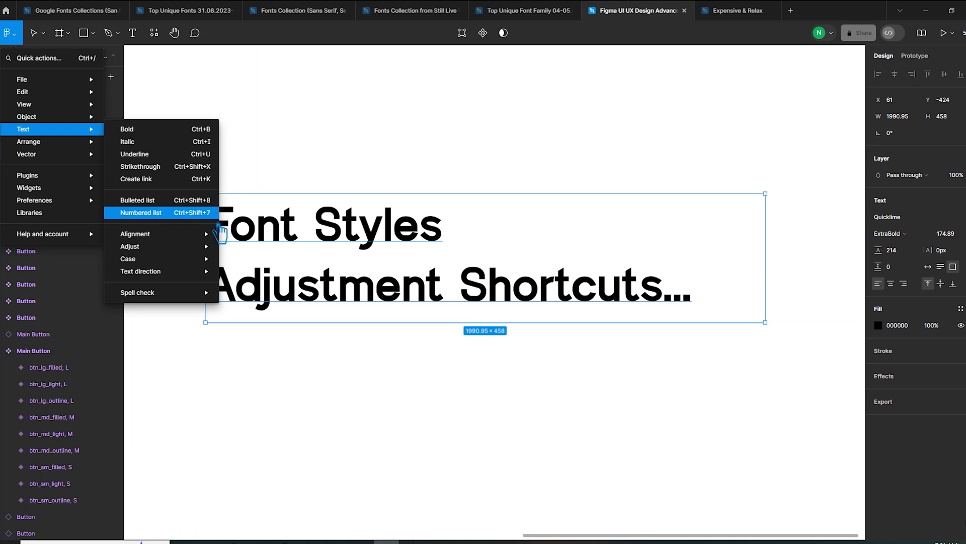
mouse_move(218, 240)
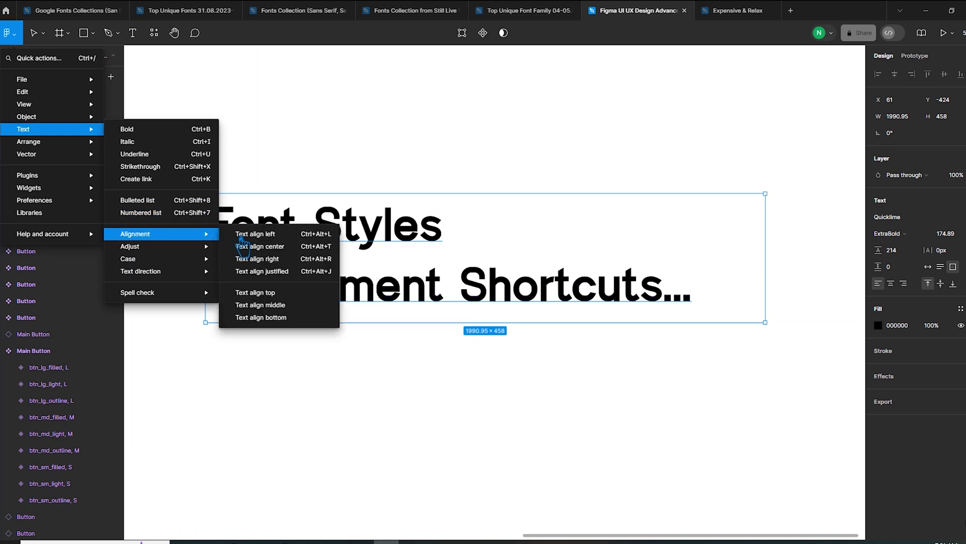